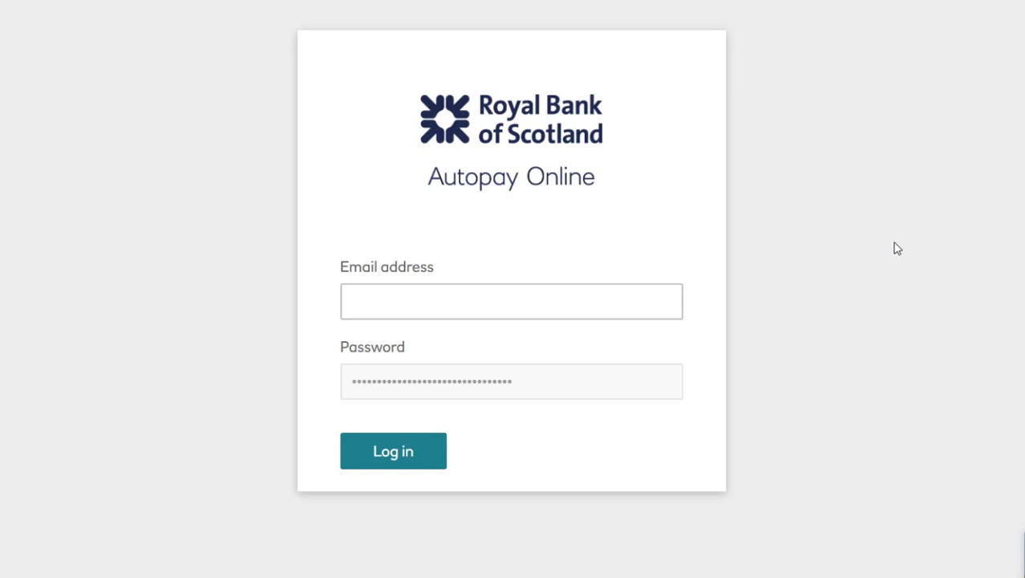
Step: Sign in with the user's email, then enter and confirm a new password
click(531, 290)
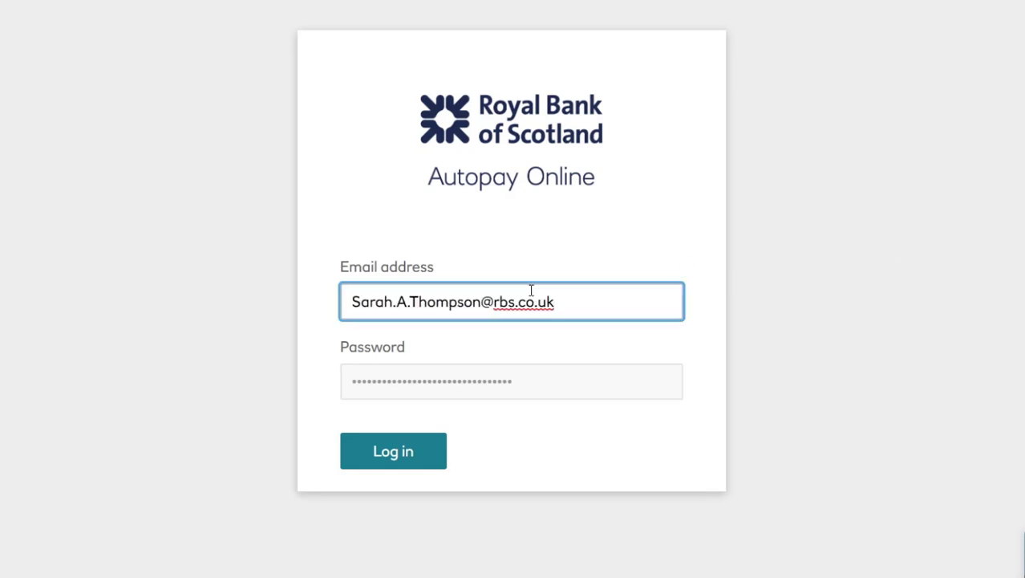
click(406, 453)
click(425, 211)
text(••••••••••)
key(Tab)
text(••••••)
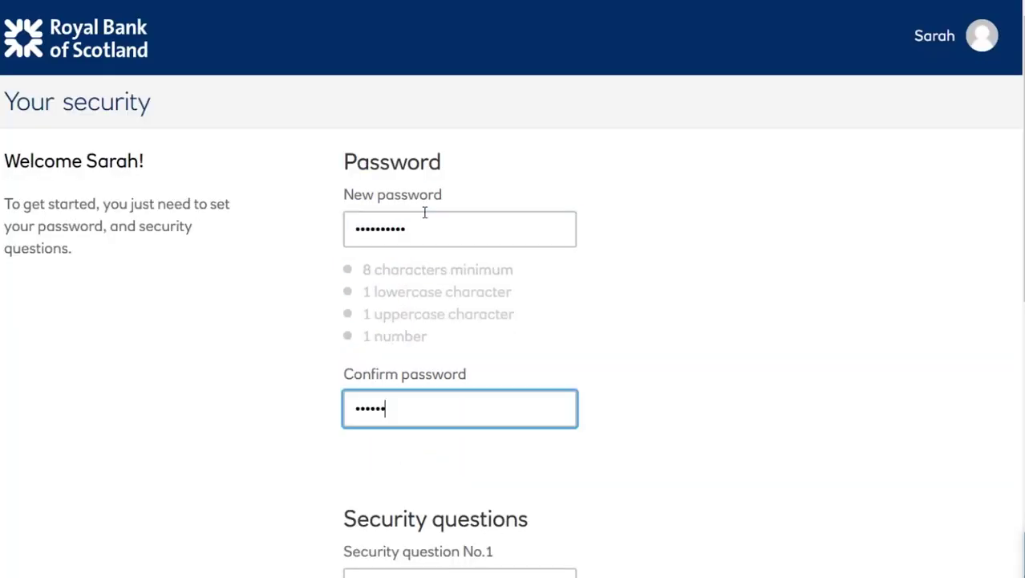
Step: Answer the three security questions and enter the security token's serial number
scroll(361, 232, down, 5)
scroll(469, 231, down, 2)
click(469, 232)
key(Tab)
key(Tab)
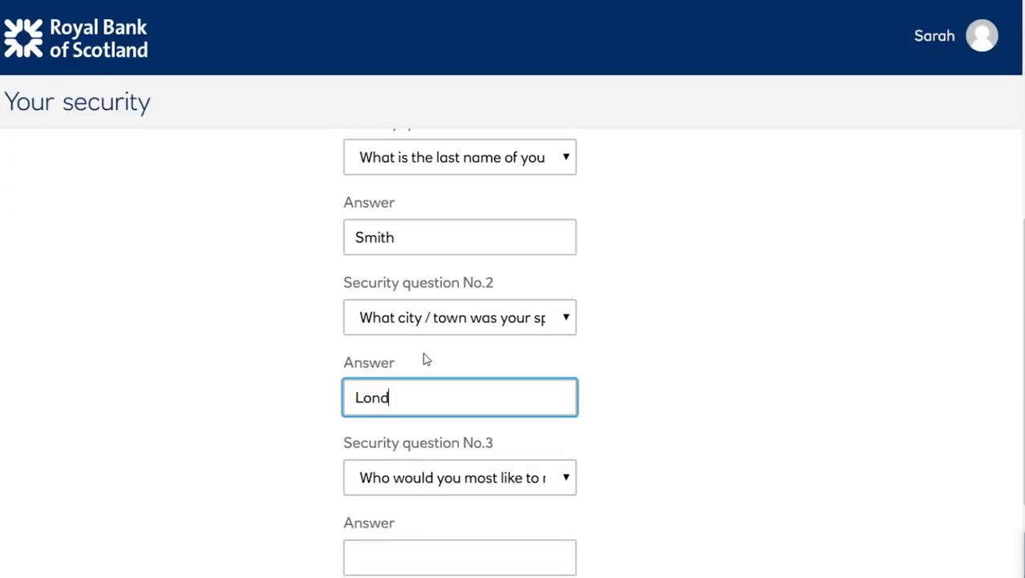
key(Tab)
key(Tab)
scroll(316, 451, down, 3)
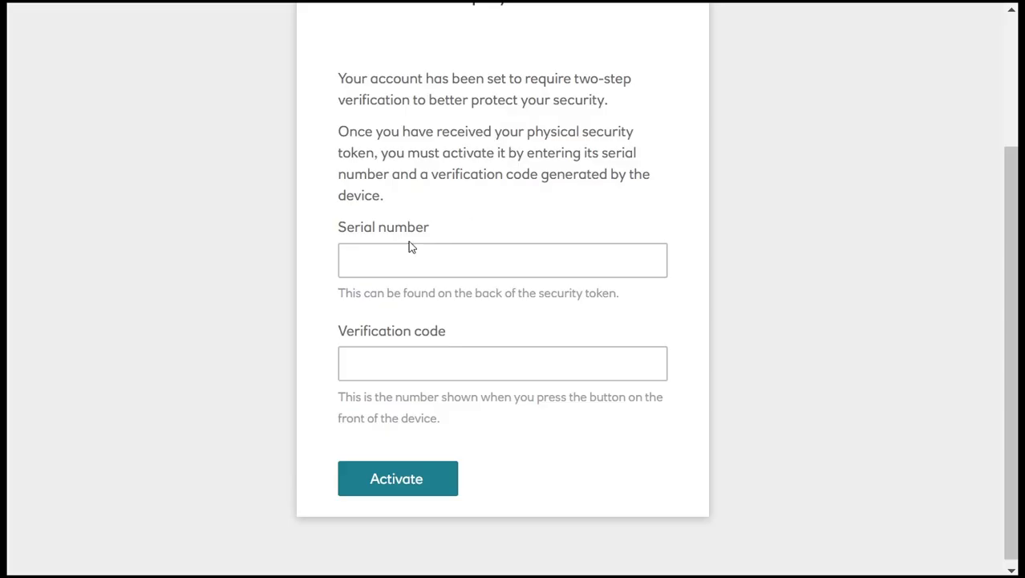
click(392, 255)
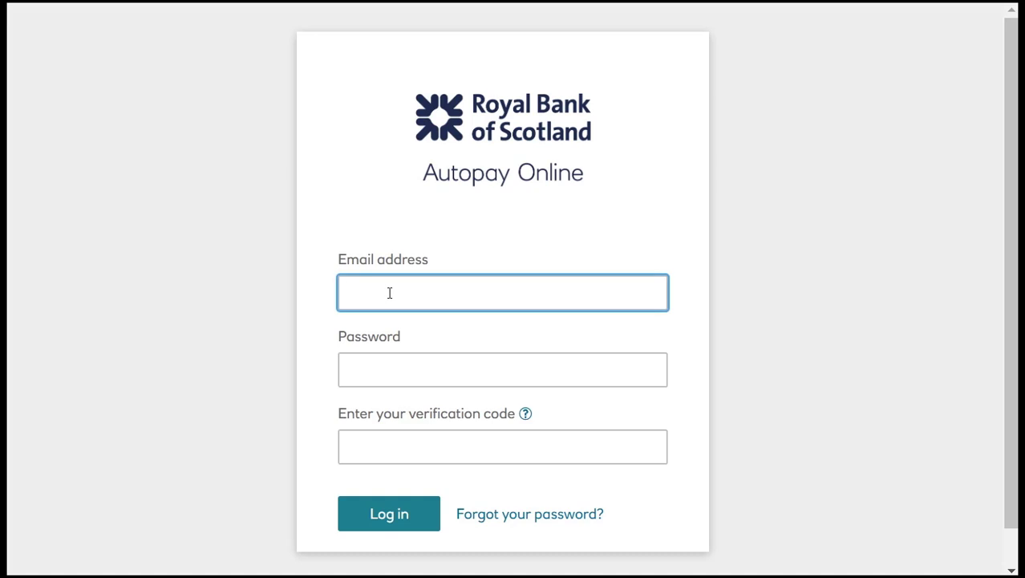
Step: Log in with the user's email, password and the token's verification code
key(Tab)
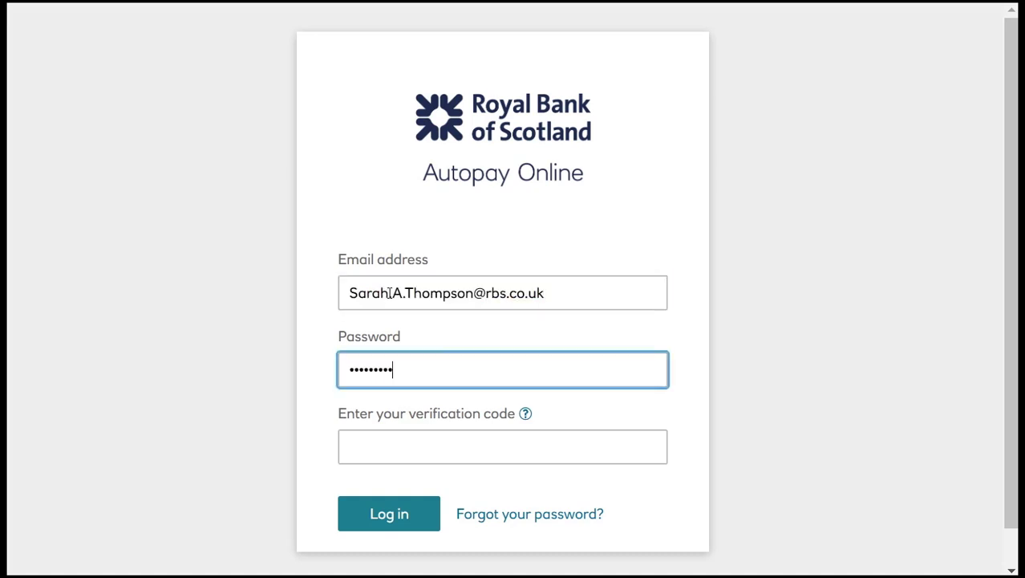
click(423, 446)
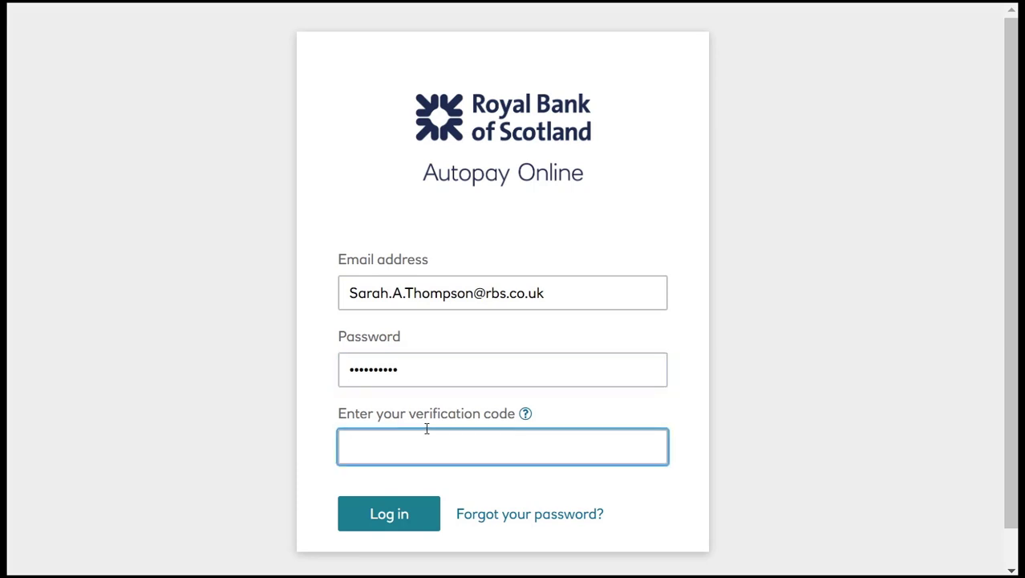
key(Return)
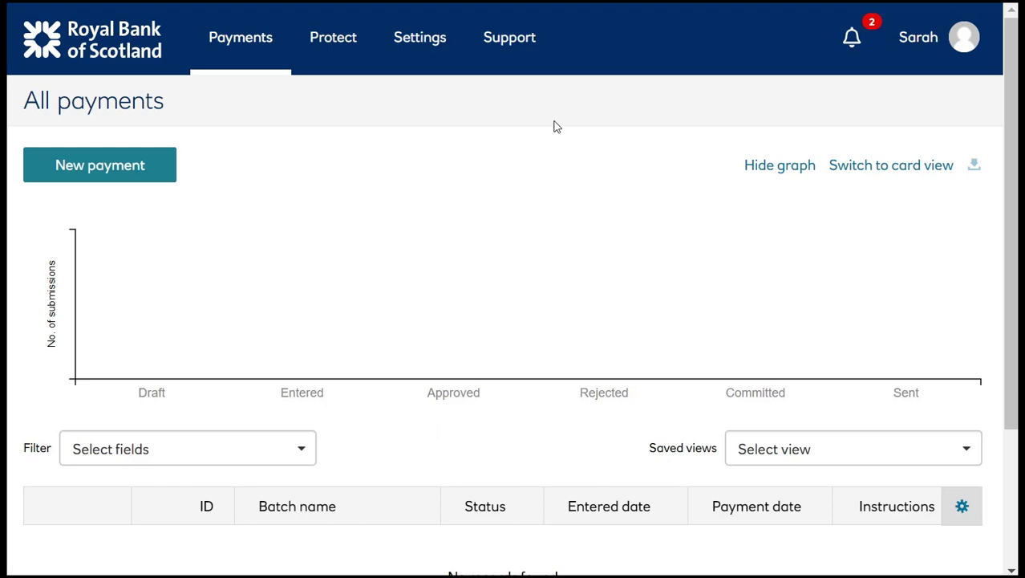
Step: Open the Users list under Settings and view the existing user's details
click(419, 40)
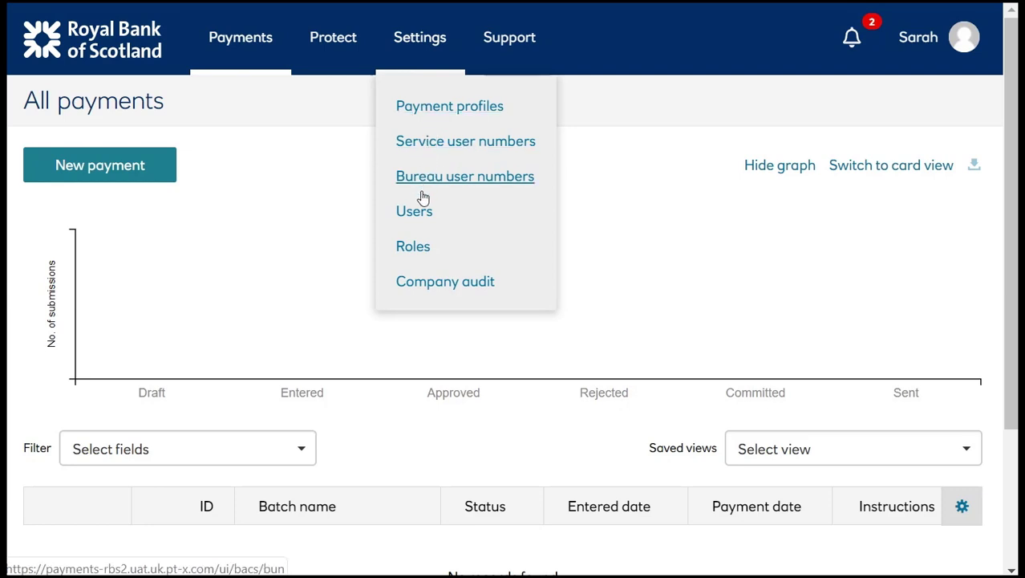
click(421, 216)
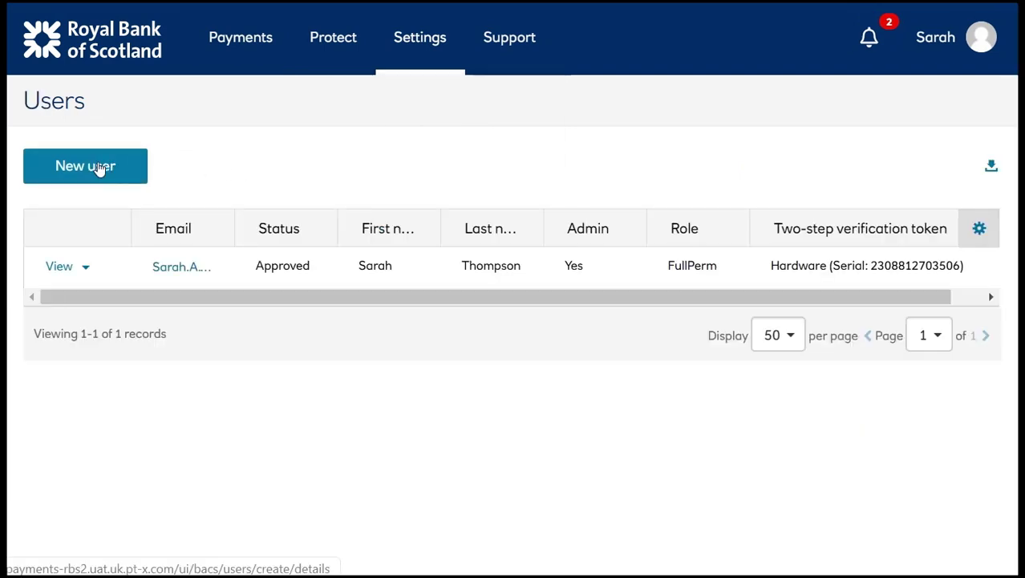
click(110, 166)
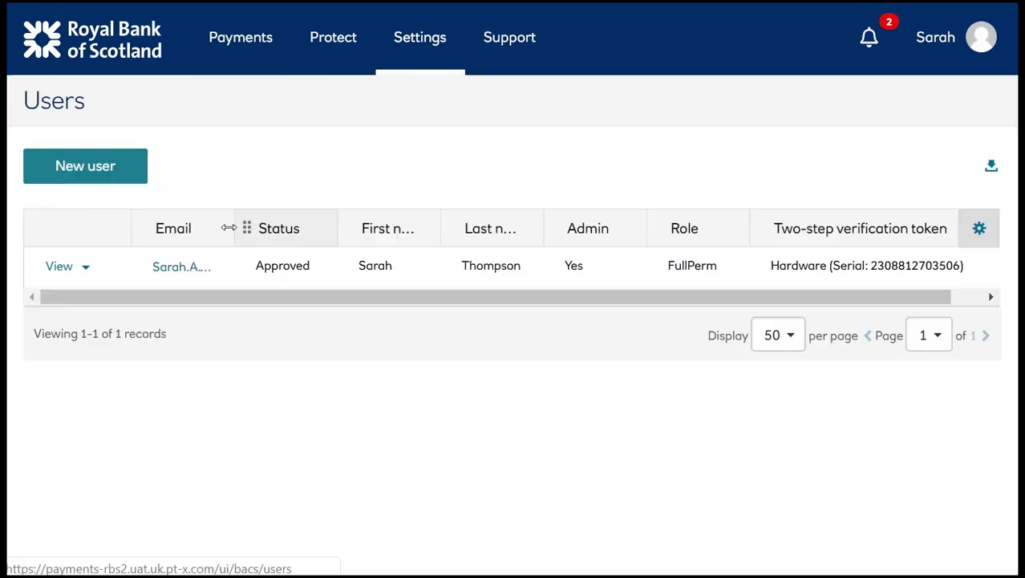
click(85, 270)
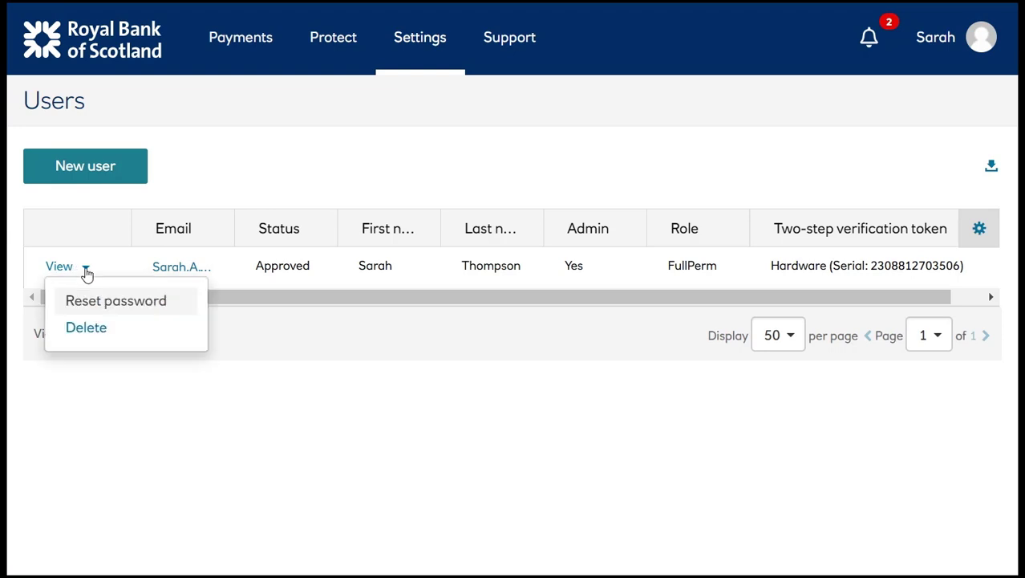
click(177, 267)
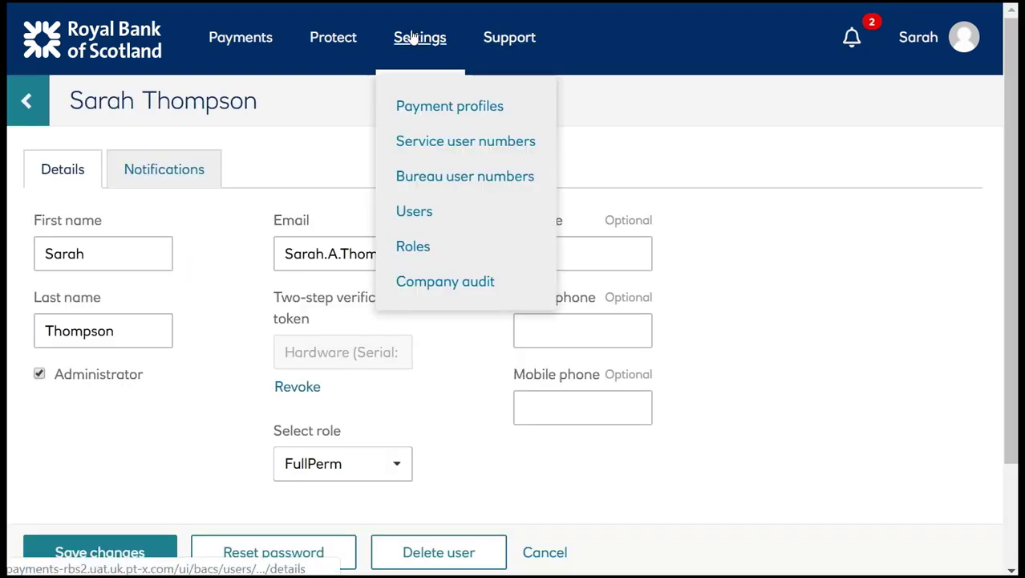
Step: Open Roles and start a new role with a permission switched on
click(410, 246)
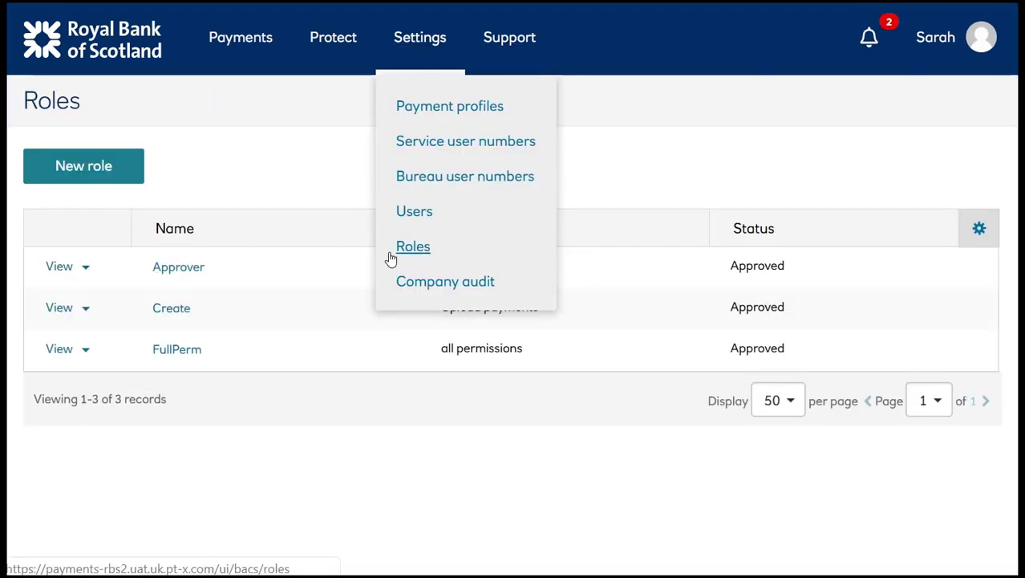
click(91, 171)
click(270, 369)
drag(1012, 303, 1012, 437)
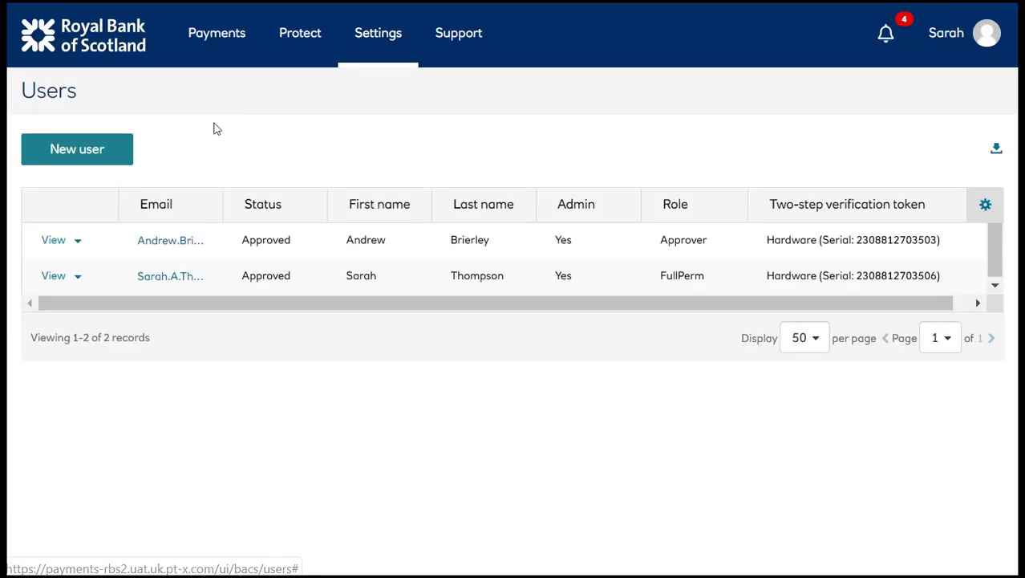
Step: Create an administrator user with the new user's name and email, assigned the Create role
click(85, 153)
click(116, 222)
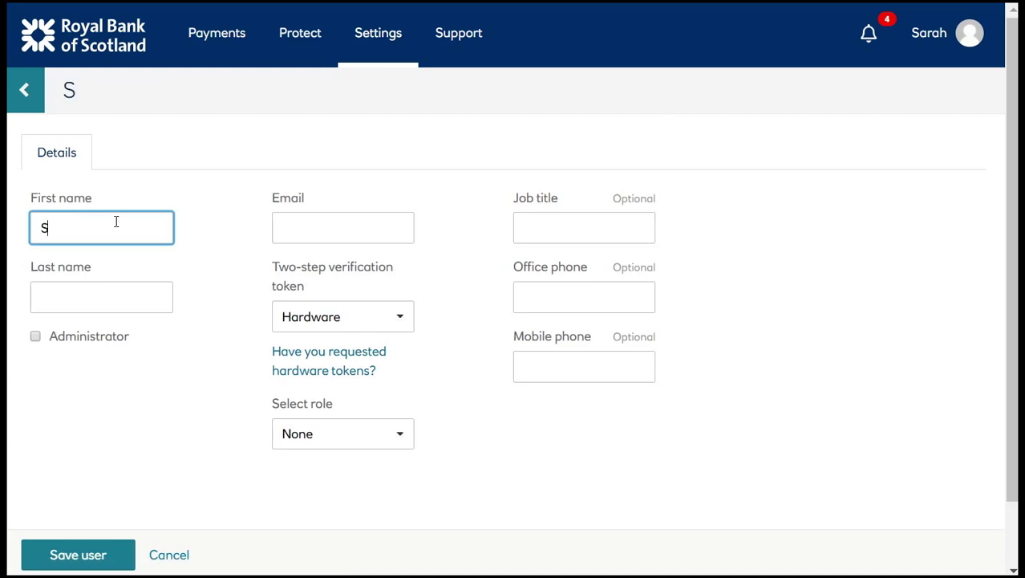
key(Tab)
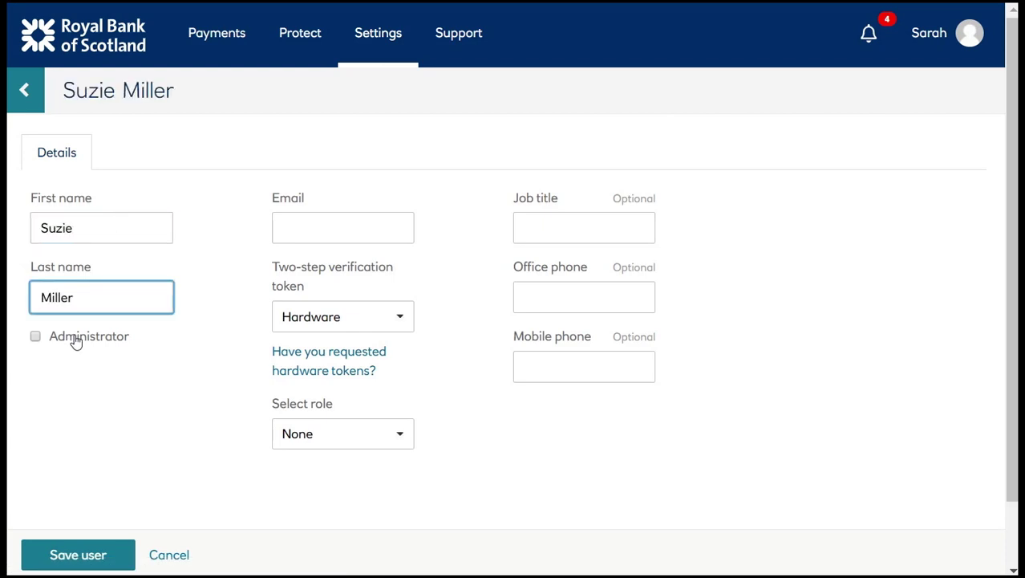
click(72, 337)
click(329, 230)
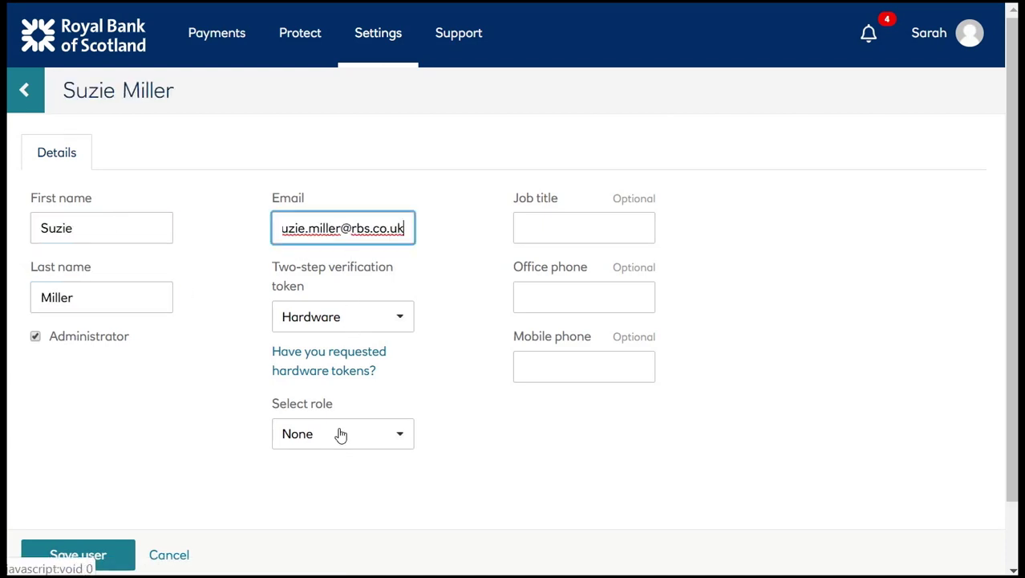
click(339, 437)
click(320, 377)
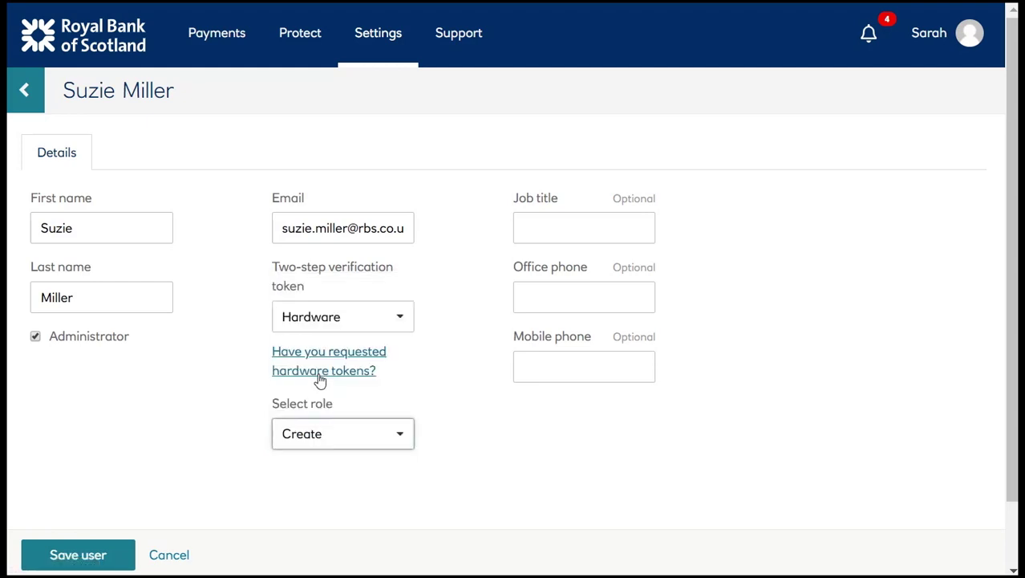
click(84, 553)
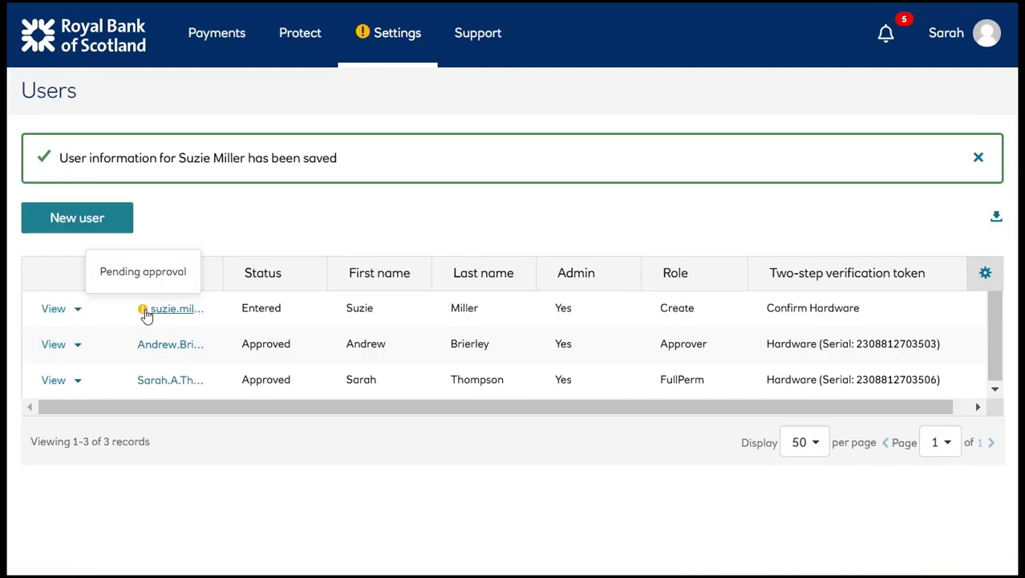
mouse_move(143, 309)
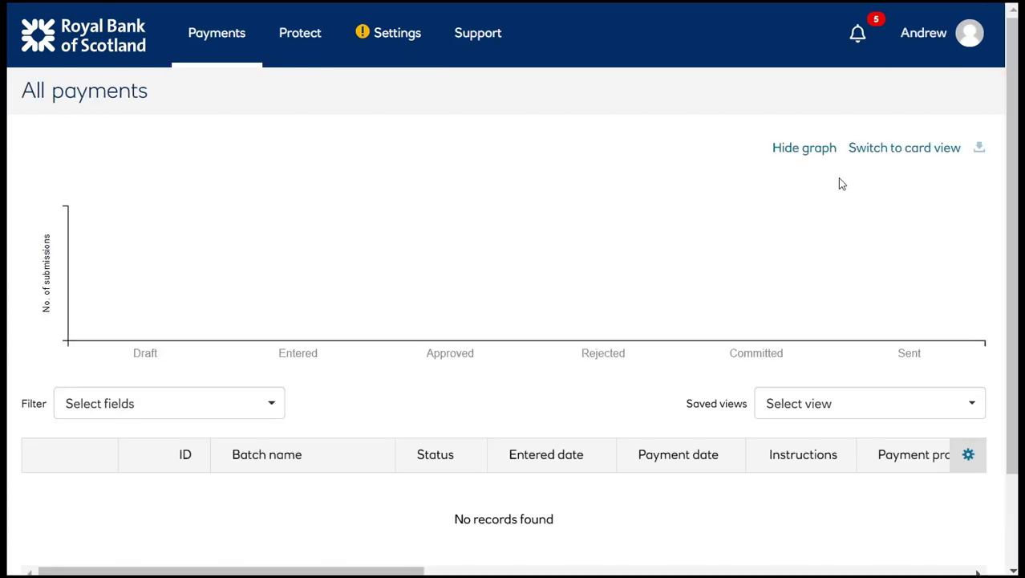
Step: From the approver's account, open the pending user in Users and approve them
click(925, 39)
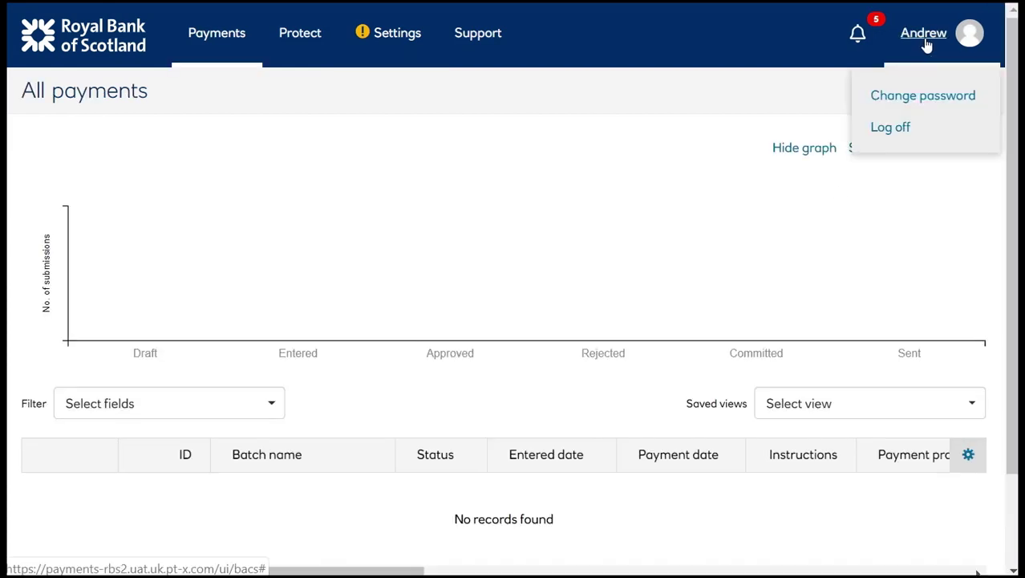
mouse_move(389, 33)
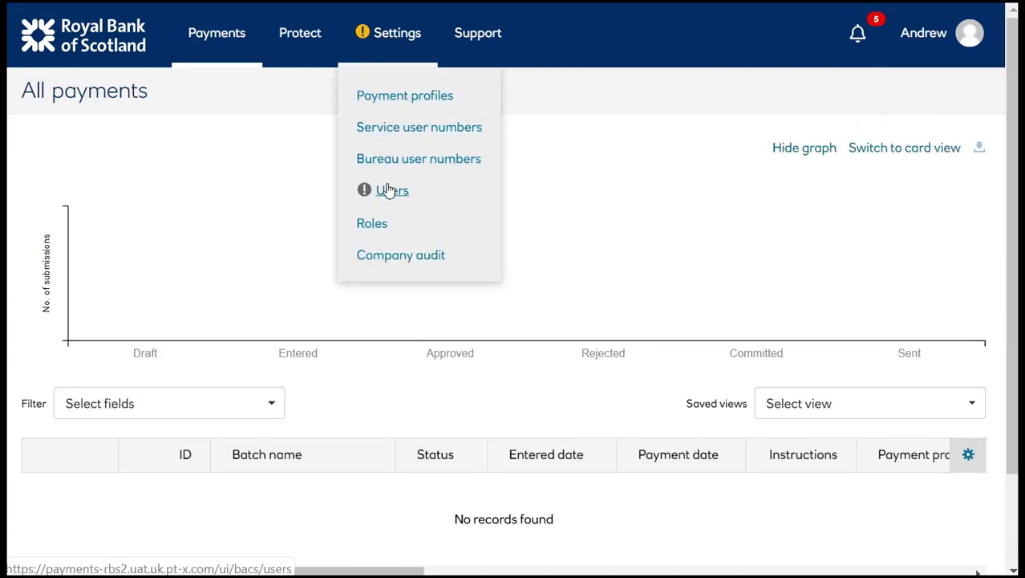
click(387, 190)
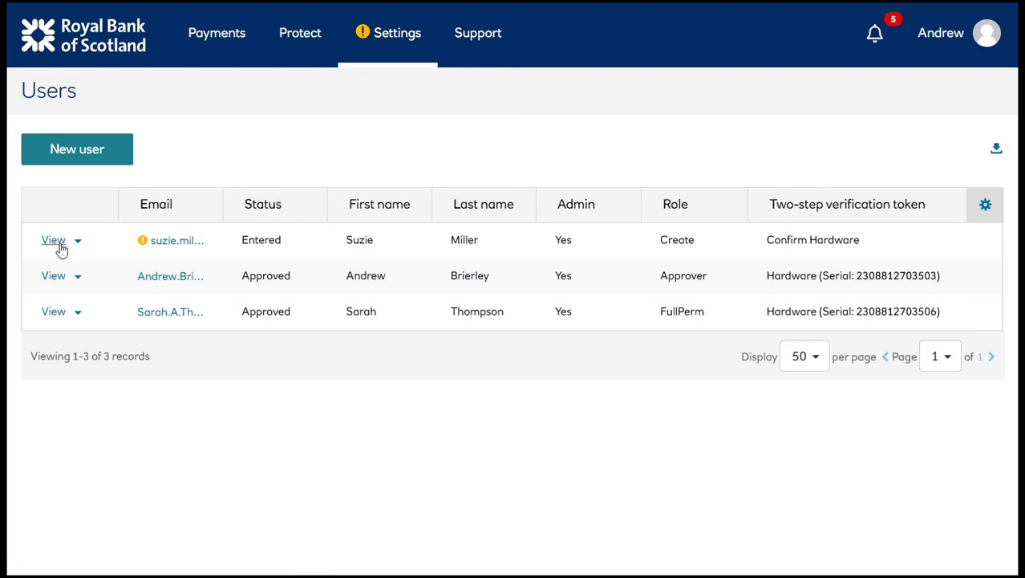
click(54, 241)
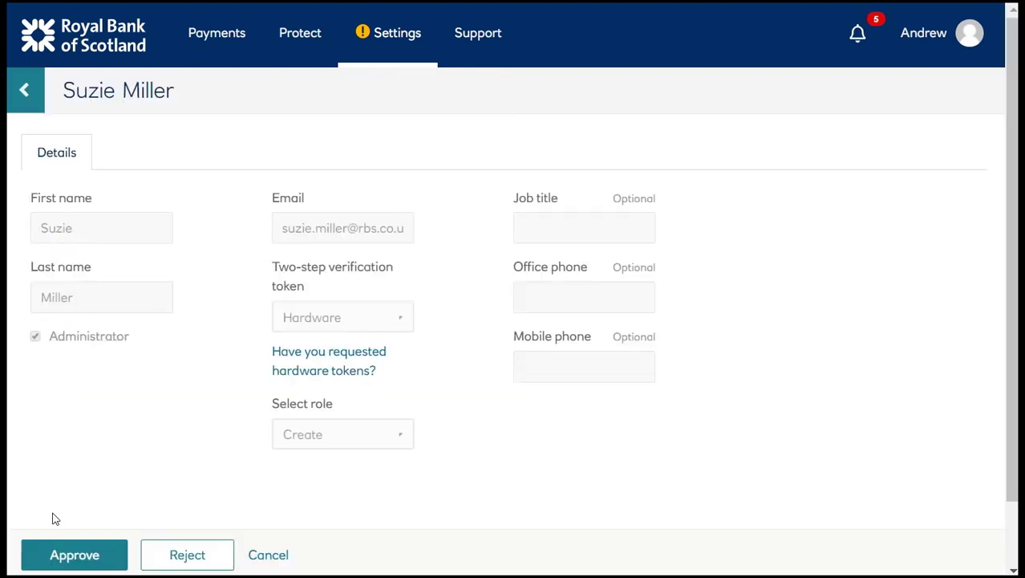
click(64, 553)
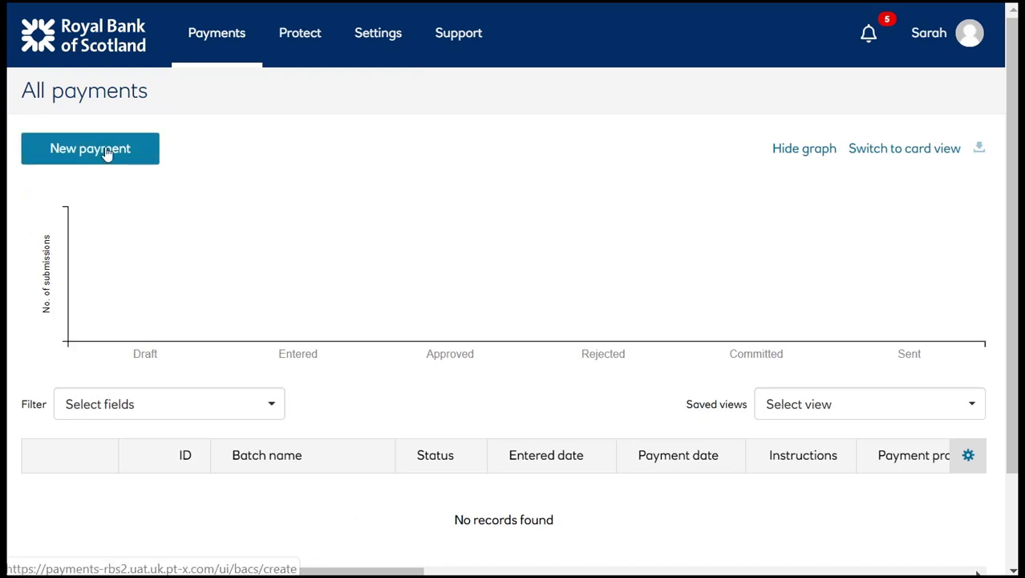
Step: Start a Direct Debits payment dated 11 Sep 2019 and upload Direct Debits.csv to it
click(107, 153)
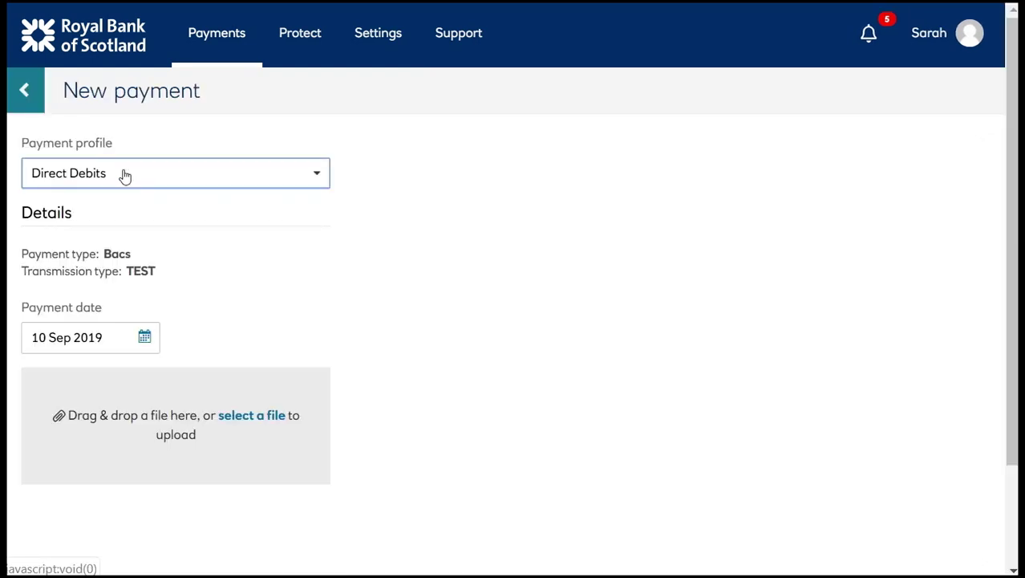
click(125, 175)
click(114, 210)
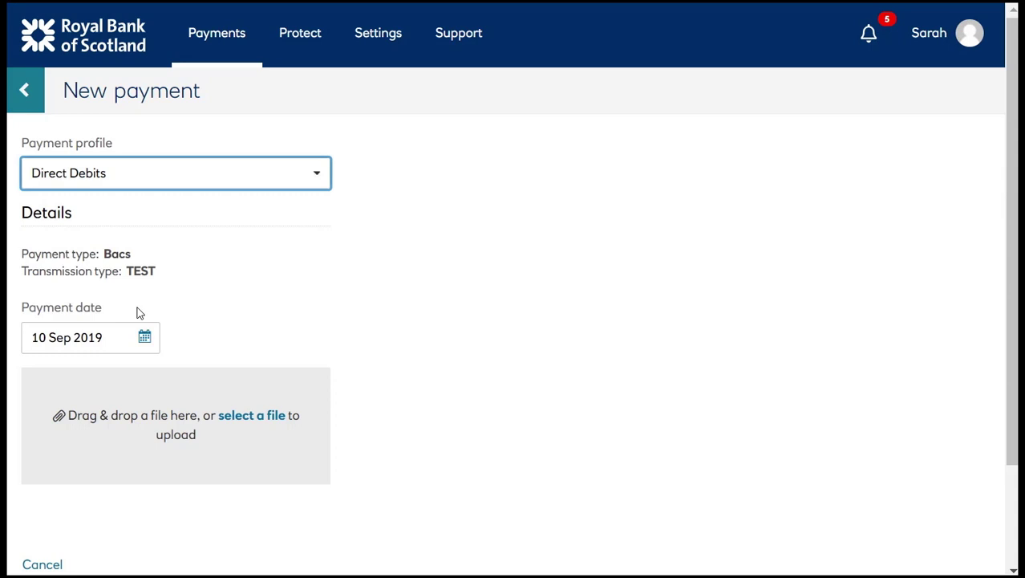
click(144, 341)
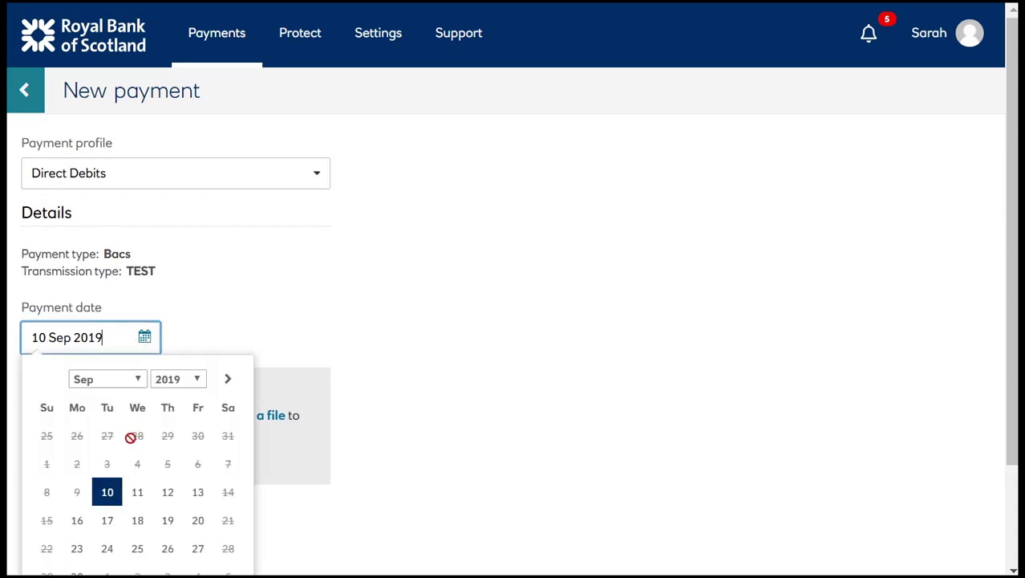
click(131, 484)
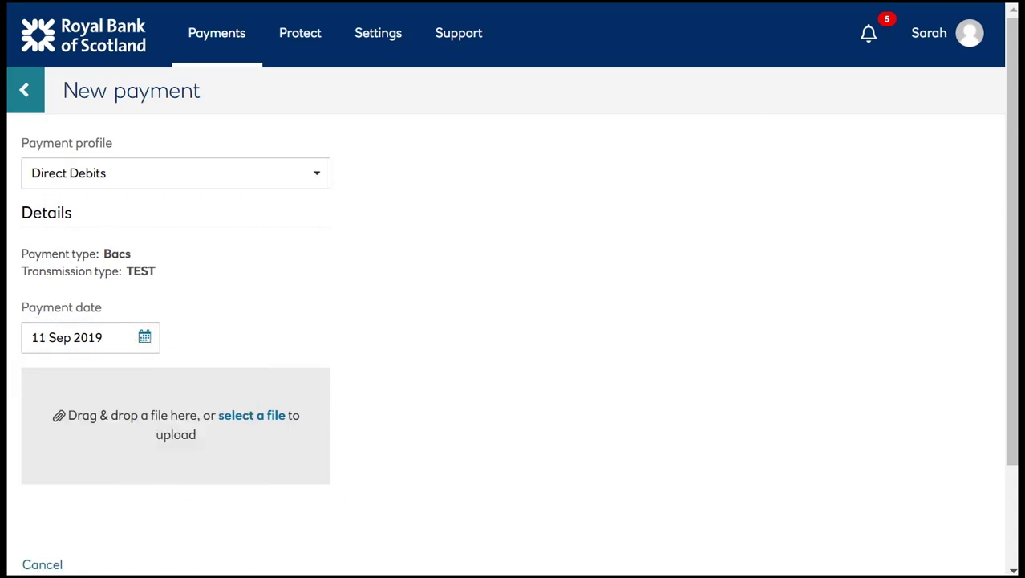
drag(771, 231, 170, 429)
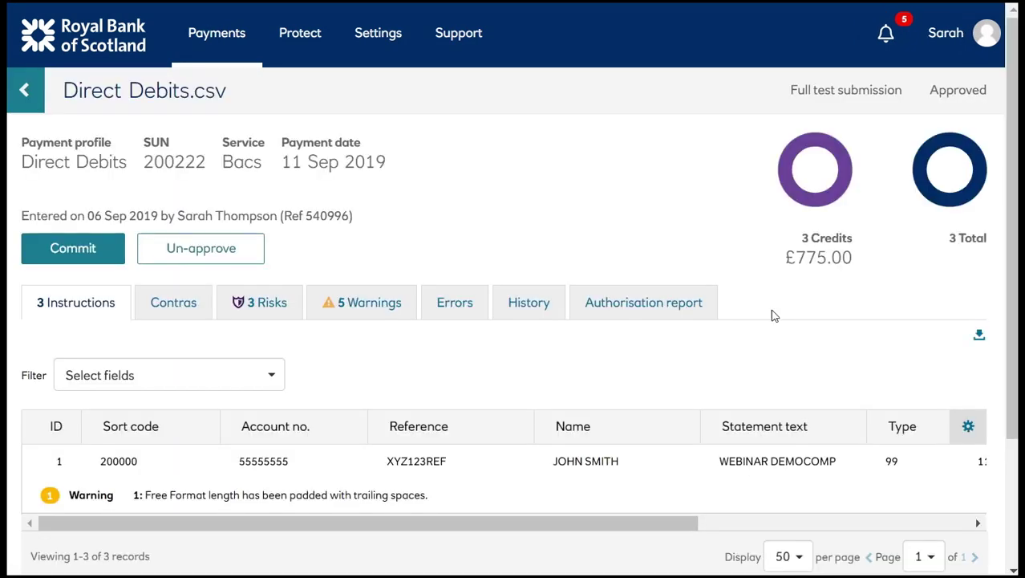
scroll(771, 315, down, 1)
Step: Review the instruction table and upload the payment file as a new submission
scroll(772, 315, down, 1)
scroll(772, 316, down, 1)
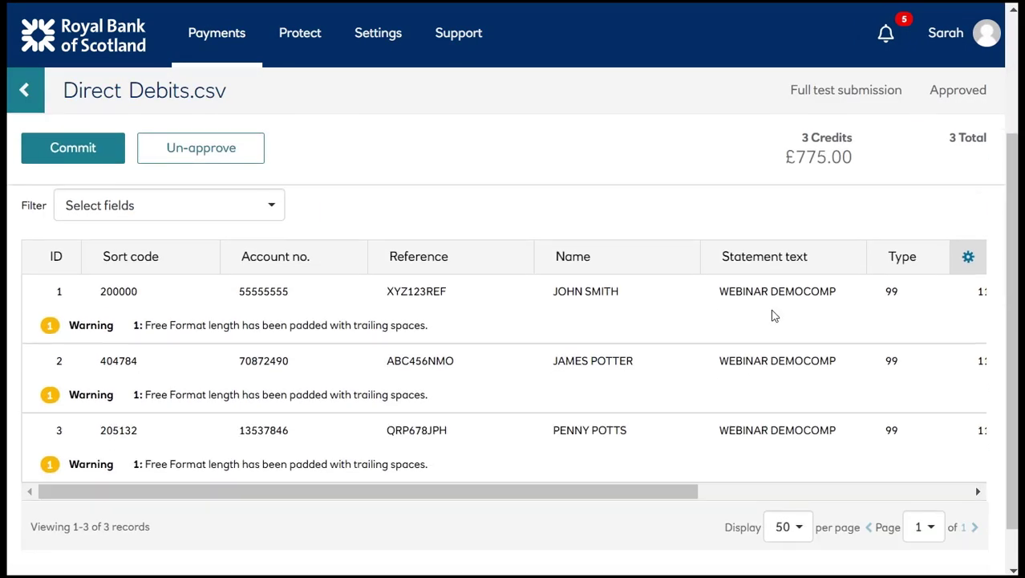
drag(549, 489, 834, 479)
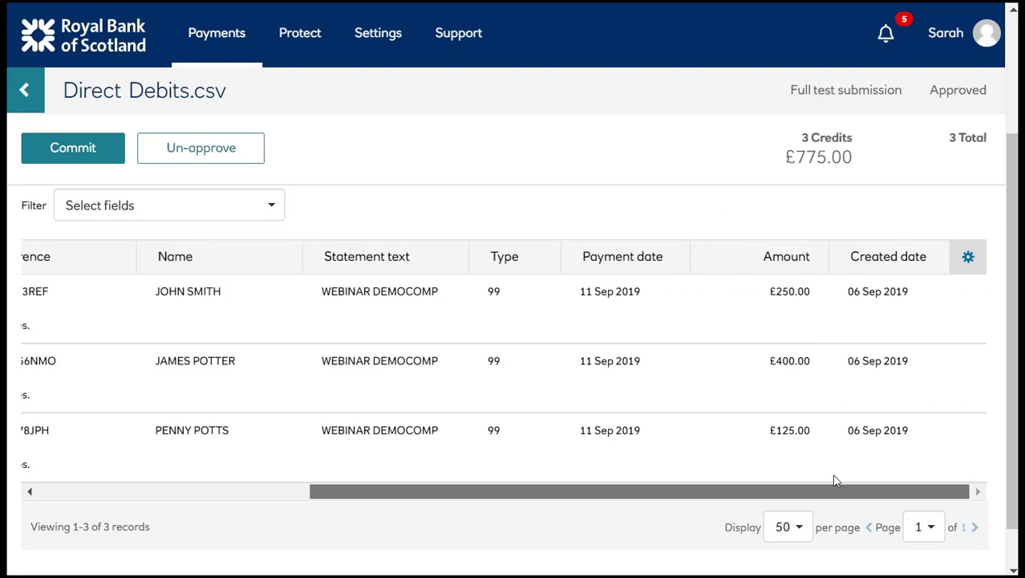
drag(632, 286, 170, 433)
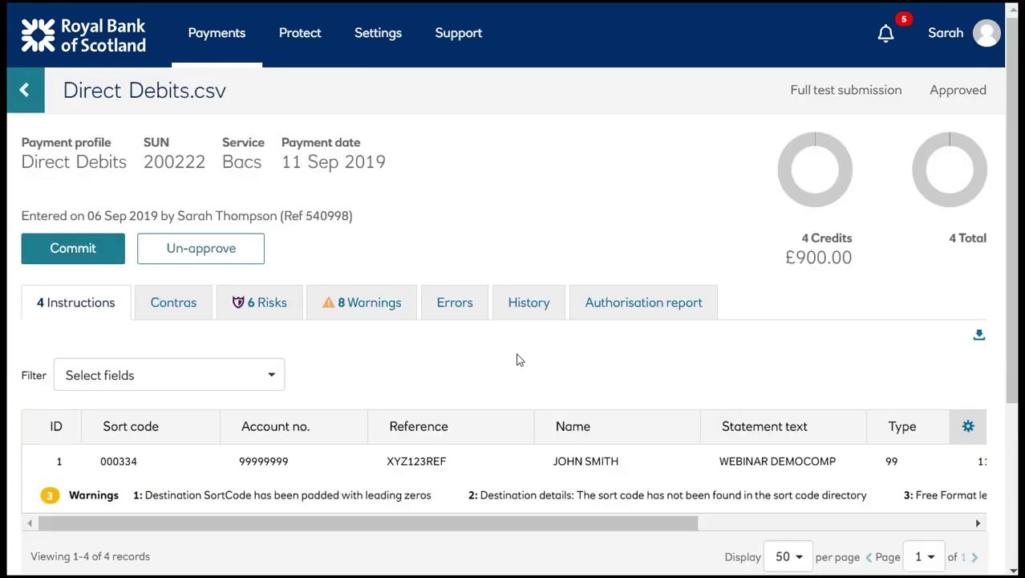
Step: Review the submission's six risks and eight warnings
click(261, 304)
scroll(298, 385, down, 2)
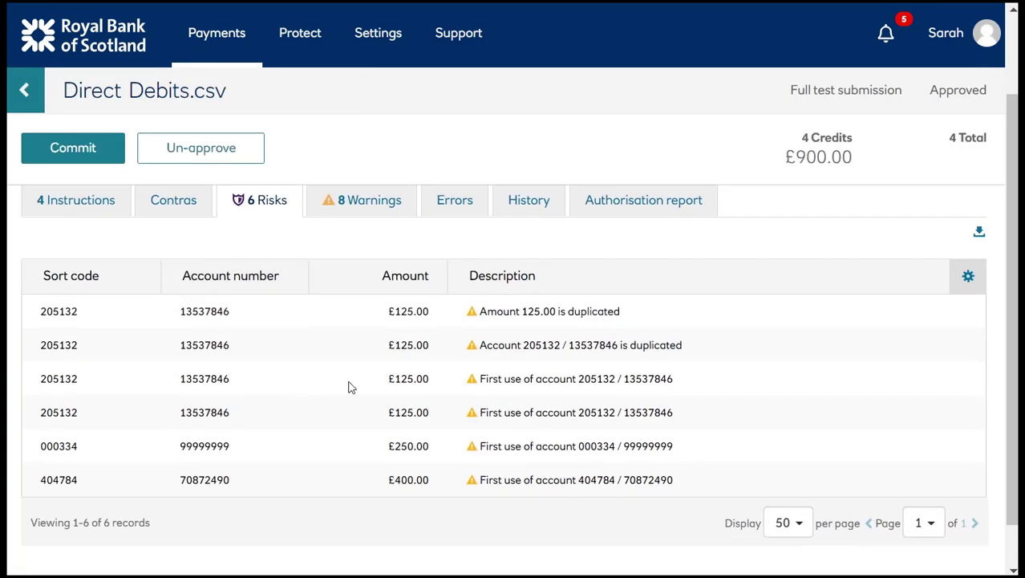
click(367, 210)
scroll(428, 337, down, 2)
scroll(451, 392, down, 1)
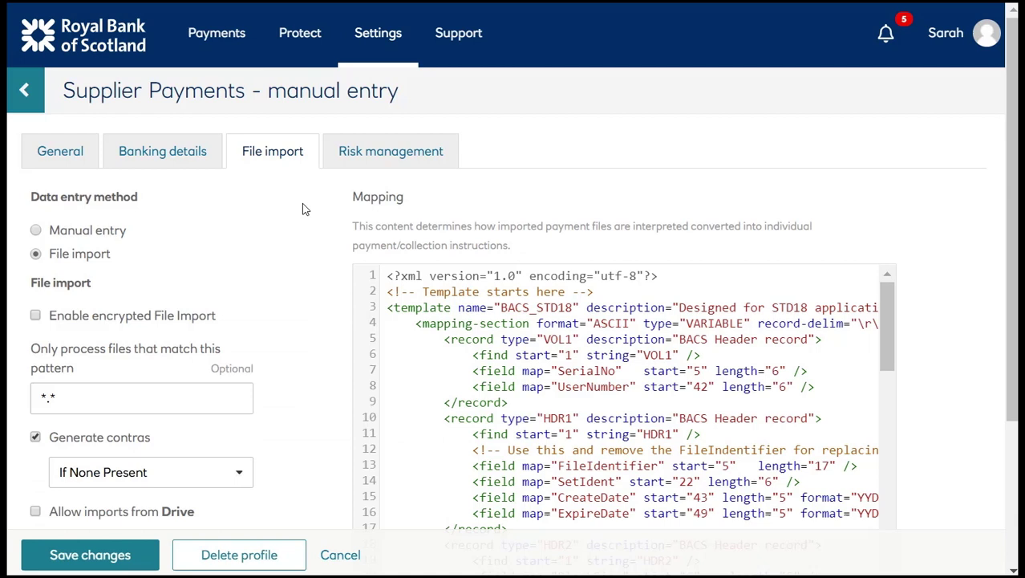
Step: Set the Supplier Payments – manual entry profile to Manual entry and save the change
click(114, 231)
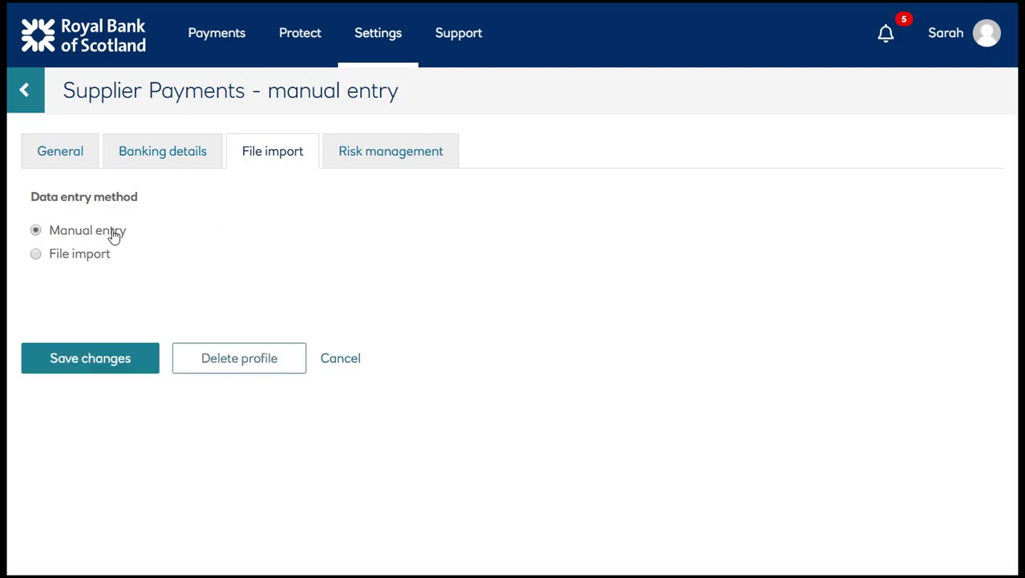
click(116, 361)
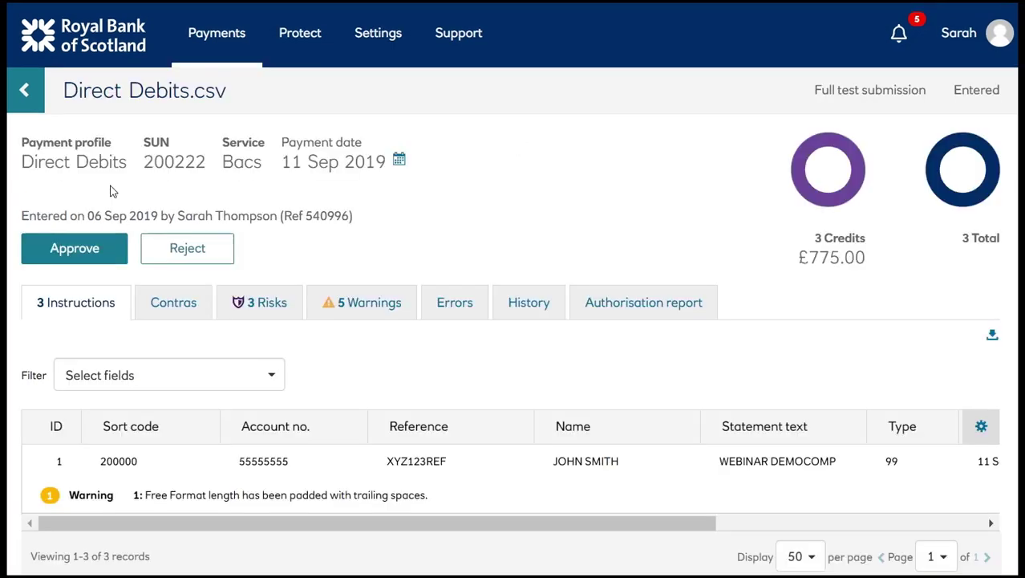
Step: Approve the £775 Direct Debits.csv submission and commit it with the verification token
click(83, 246)
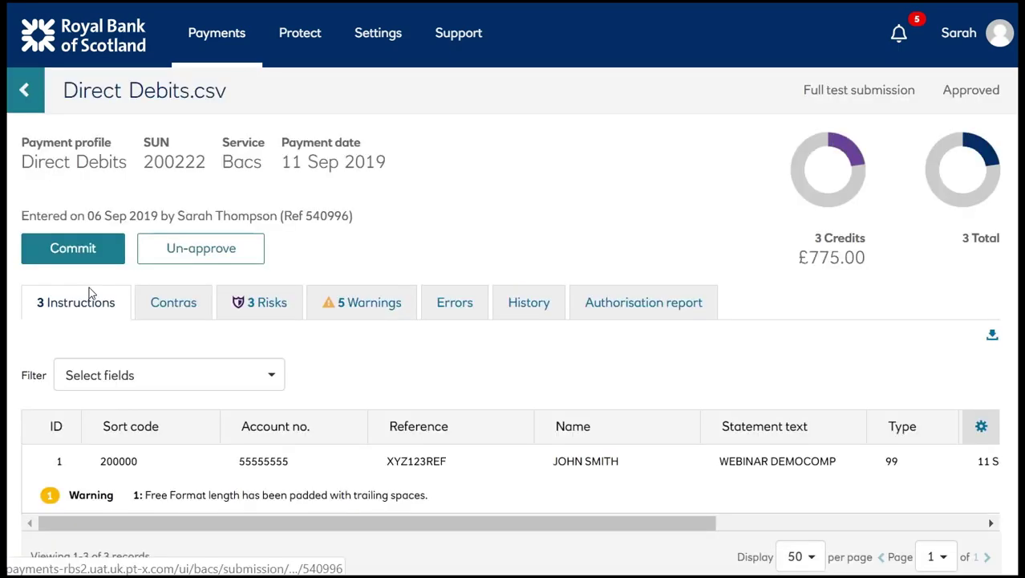
click(84, 247)
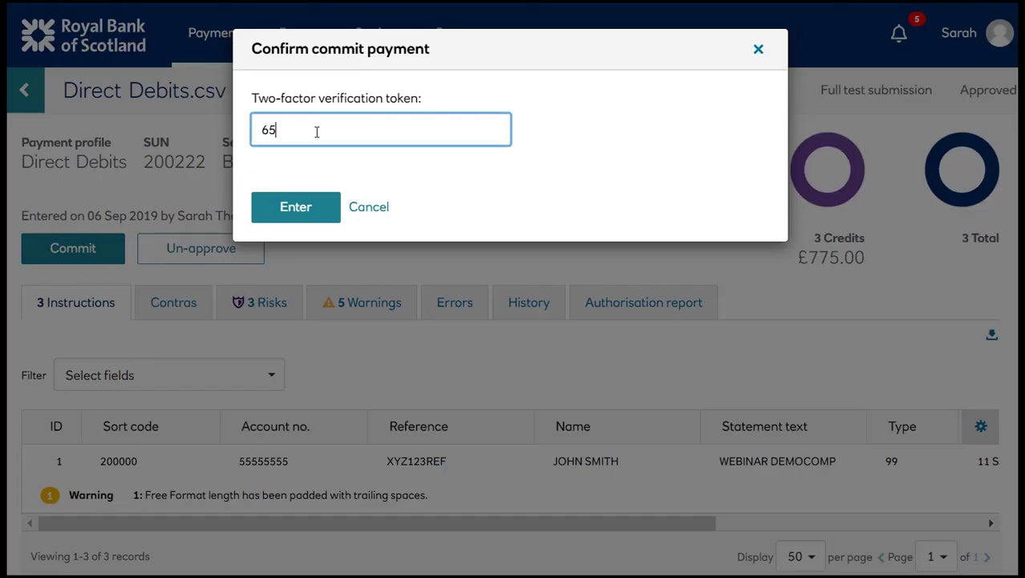
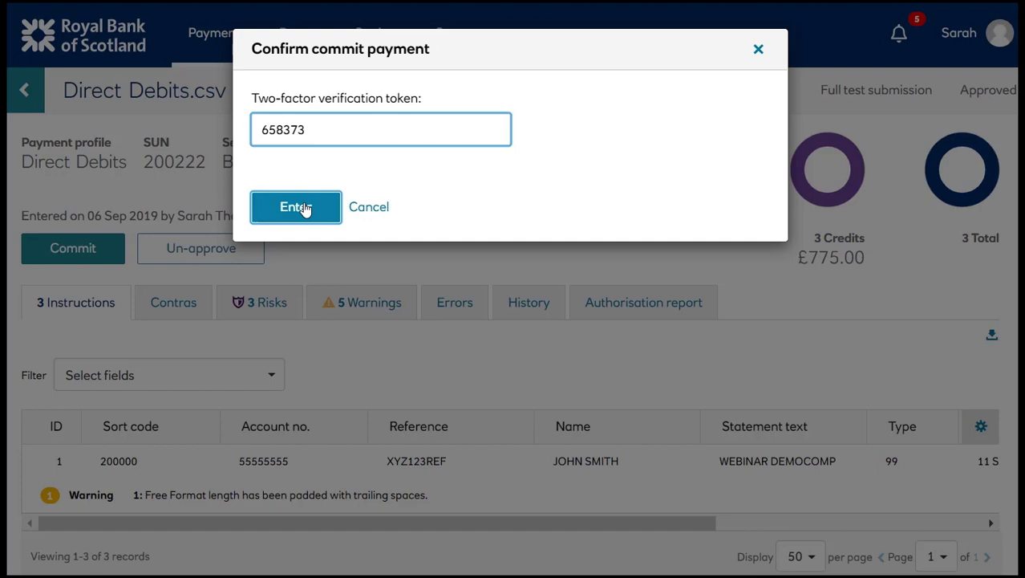
click(304, 207)
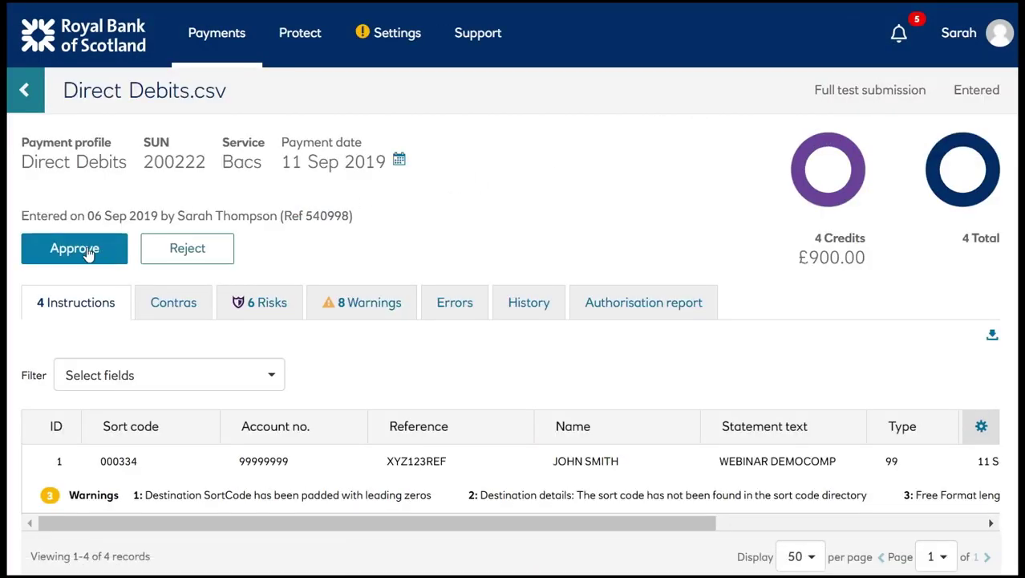
Step: Give the £900 submission its approvals and begin committing it with a token code
click(87, 249)
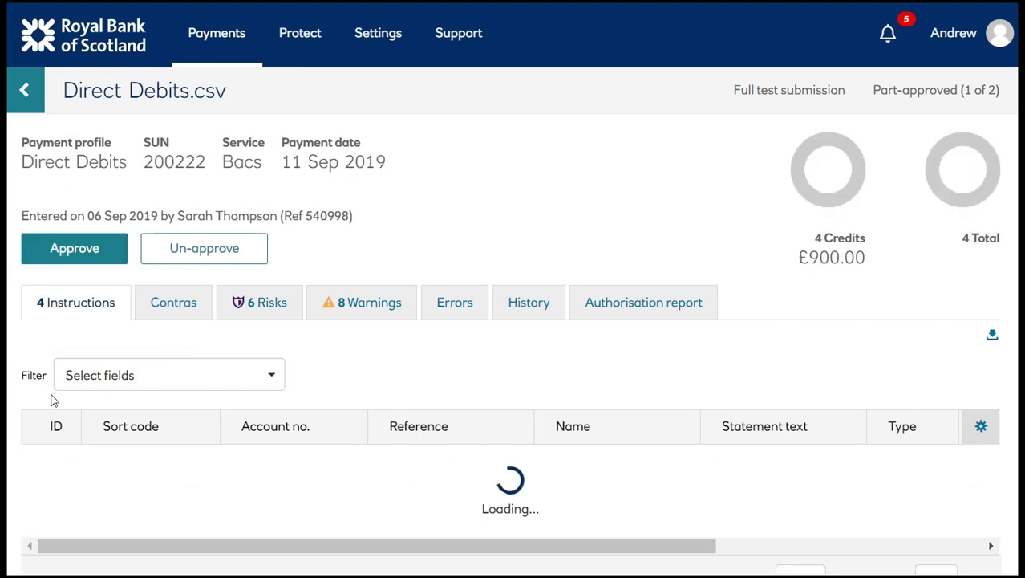
click(72, 246)
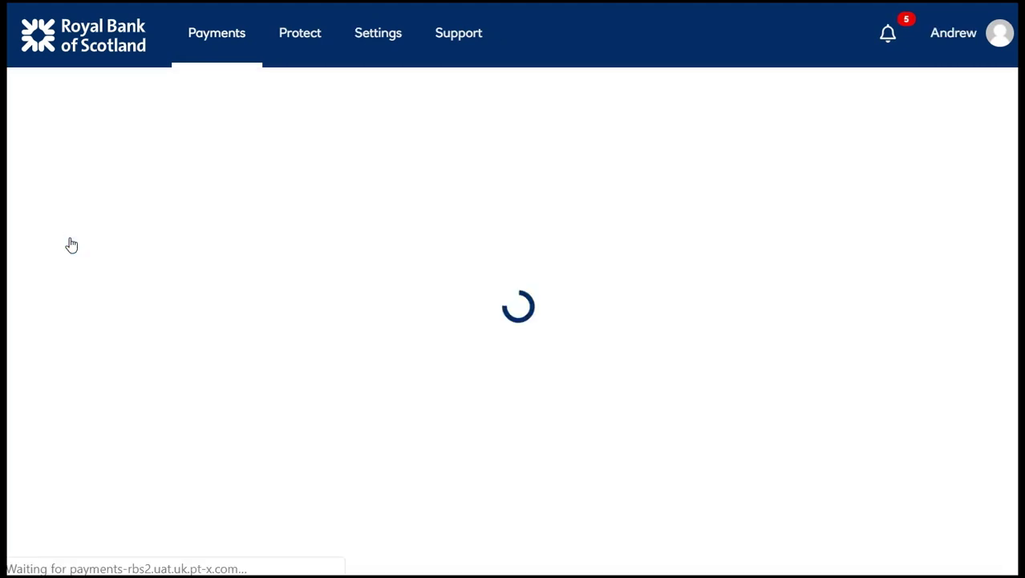
click(72, 249)
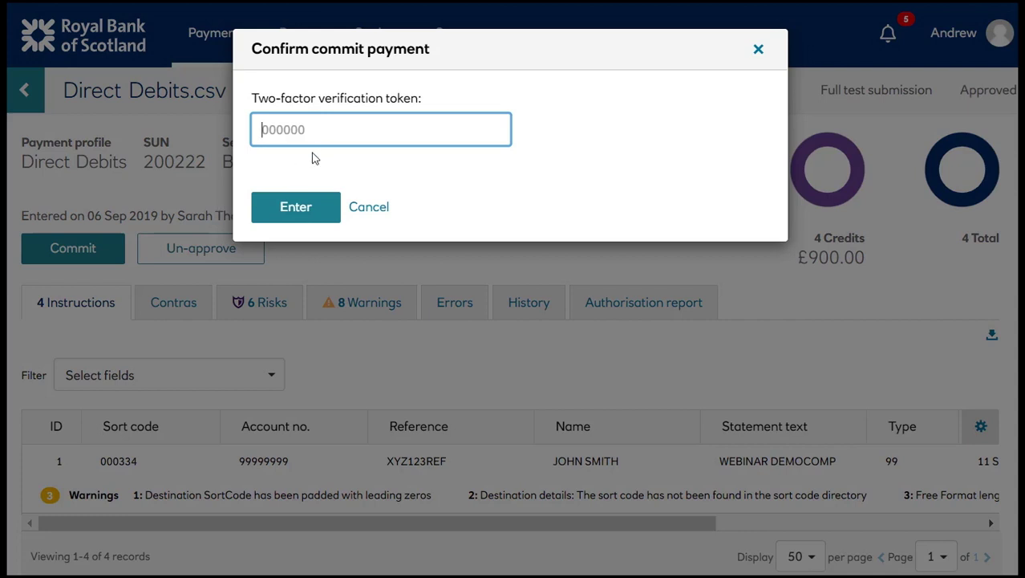
Step: Confirm the £900 submission's commit in the Confirm commit payment dialog
click(291, 206)
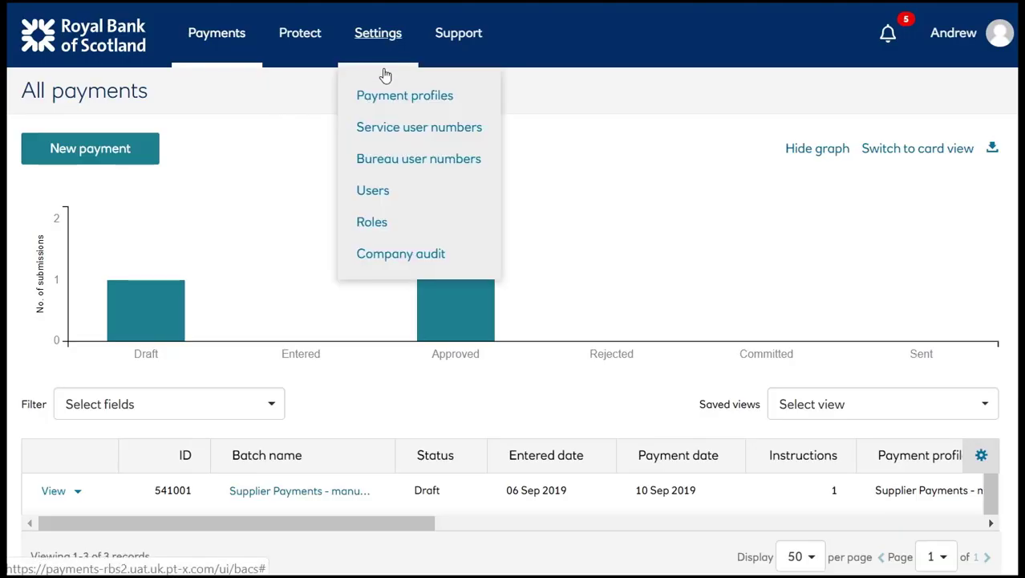
Step: Set the Direct Debits profile's number of approvers to 3 and save it
click(390, 97)
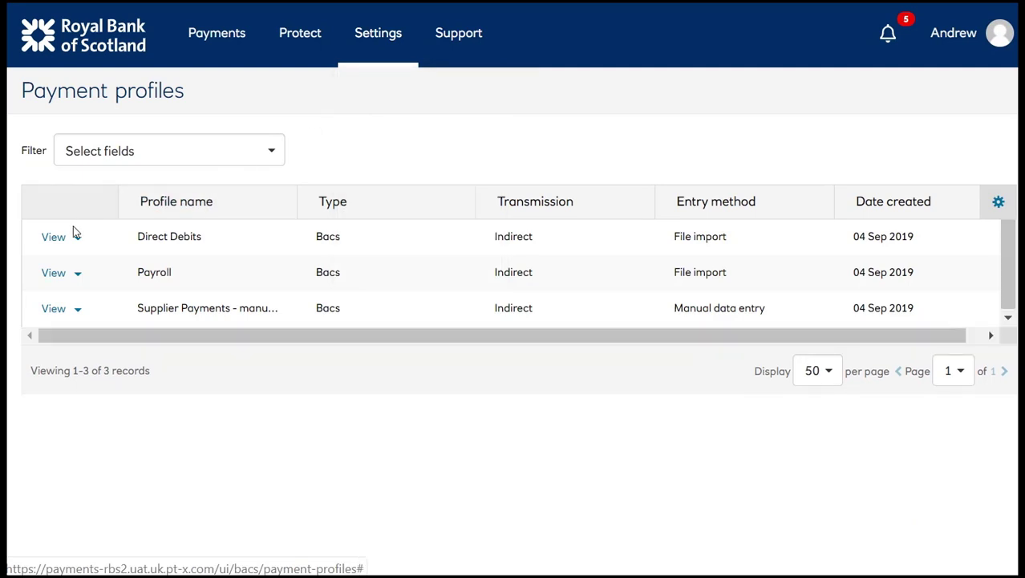
click(53, 237)
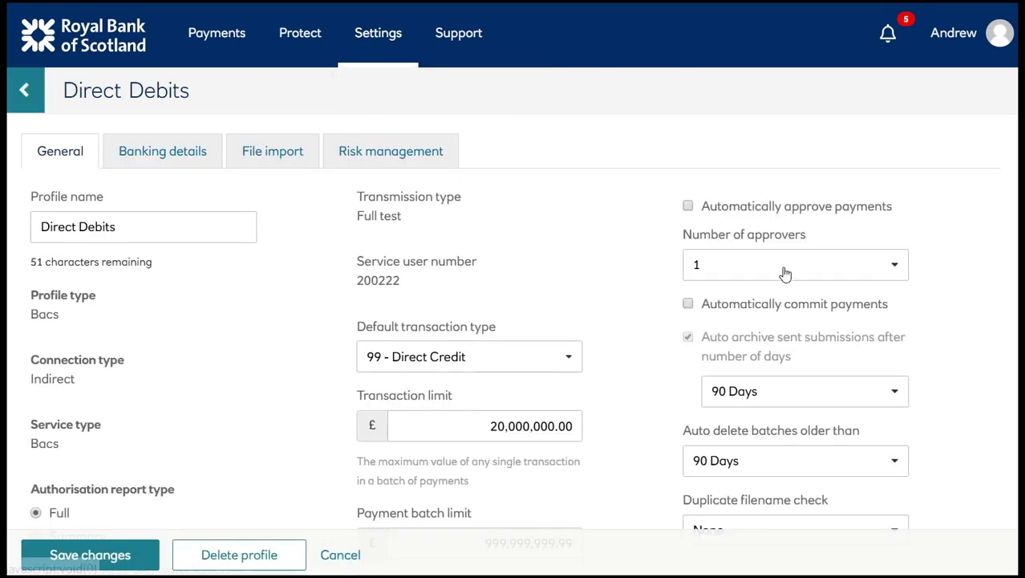
click(783, 270)
click(777, 348)
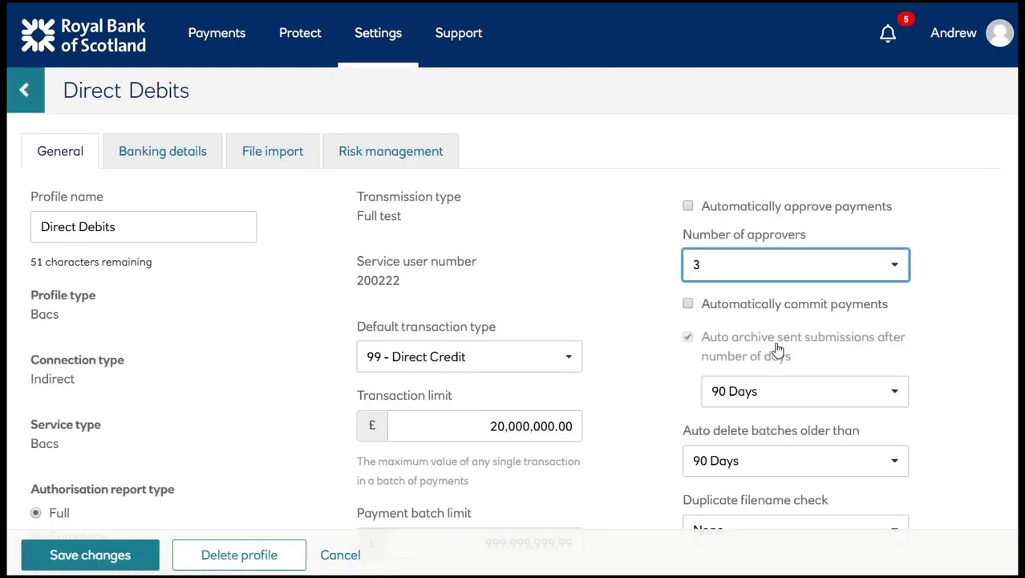
click(103, 555)
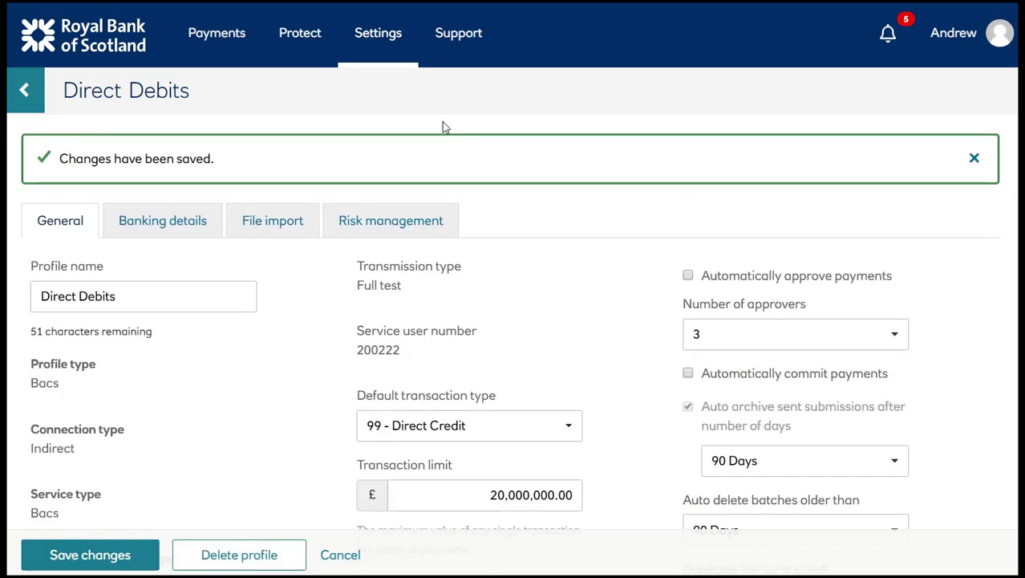
click(377, 33)
Step: Stop the administrator user's emails for entered payments, rejected payments and duplicate-file-name rejections, and save
click(382, 198)
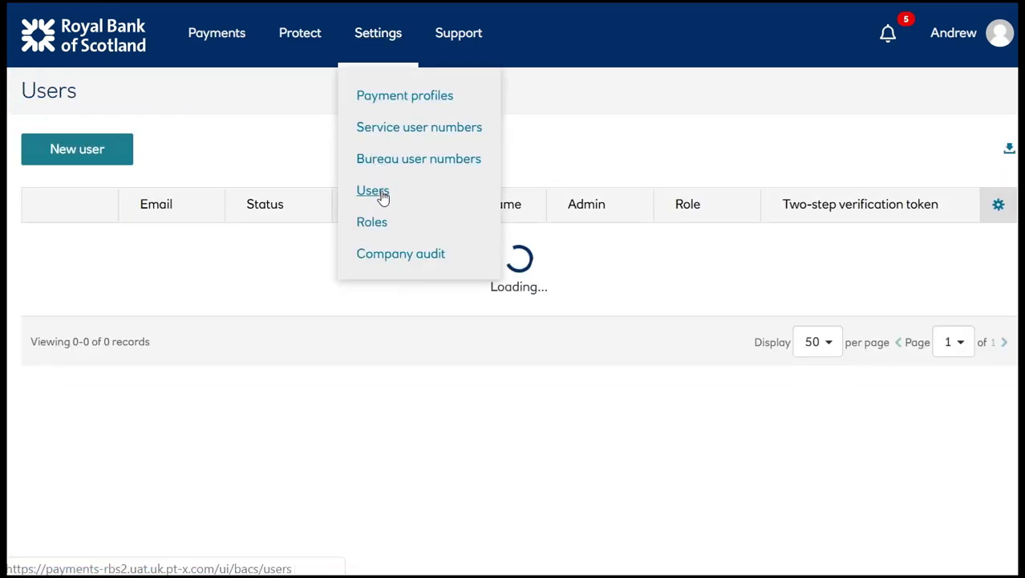
click(54, 248)
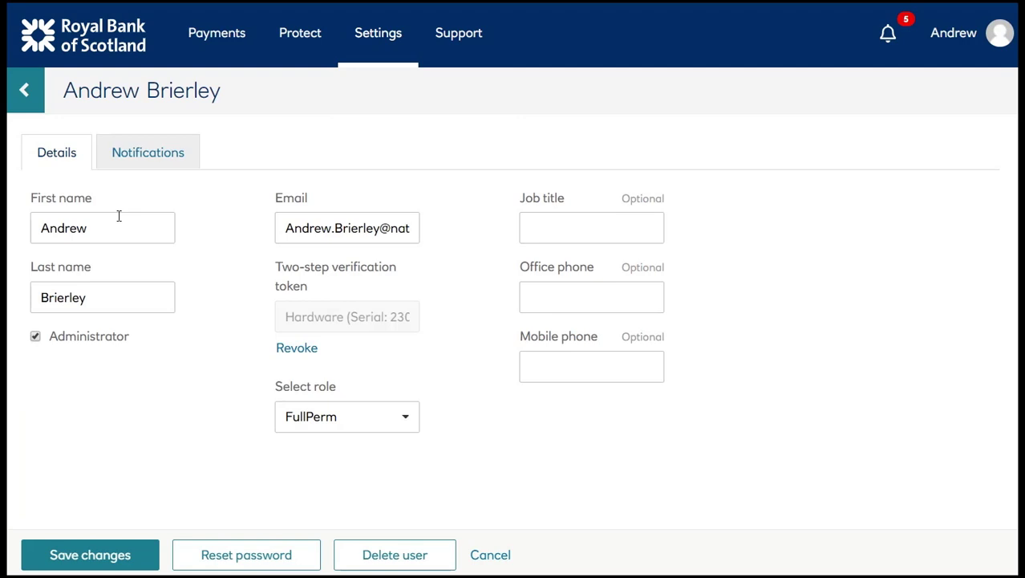
click(149, 154)
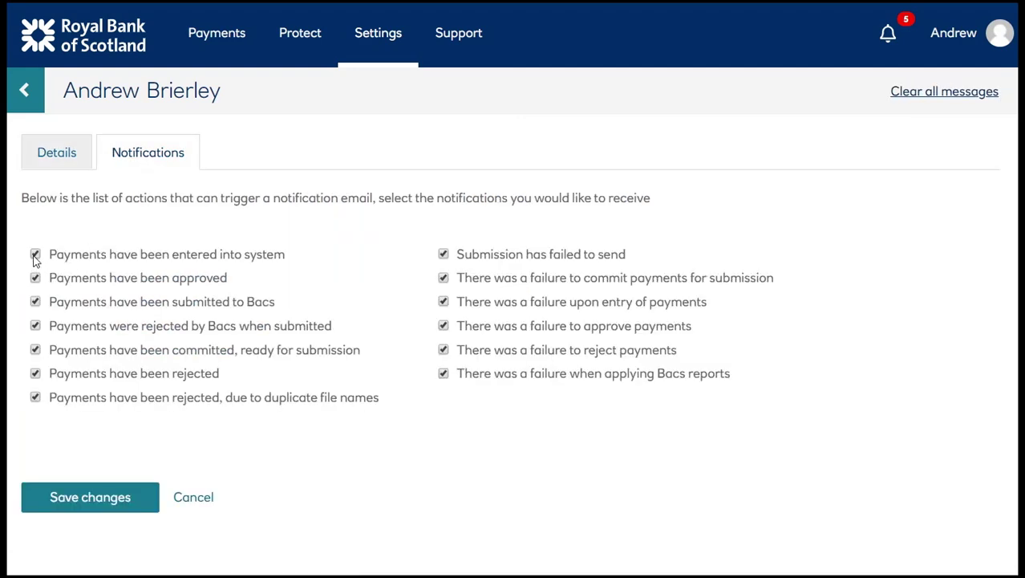
click(36, 253)
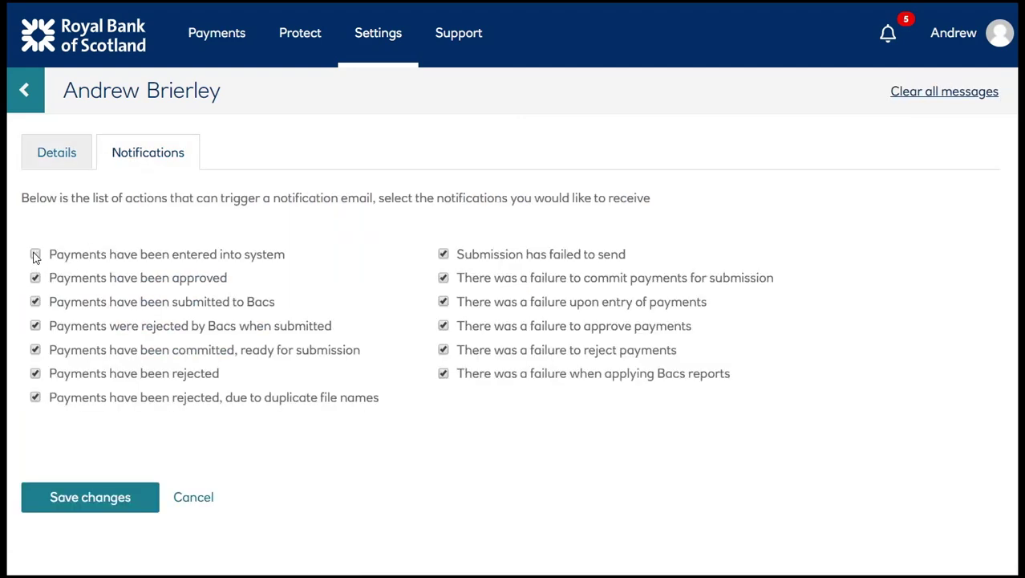
click(35, 373)
click(35, 397)
click(103, 498)
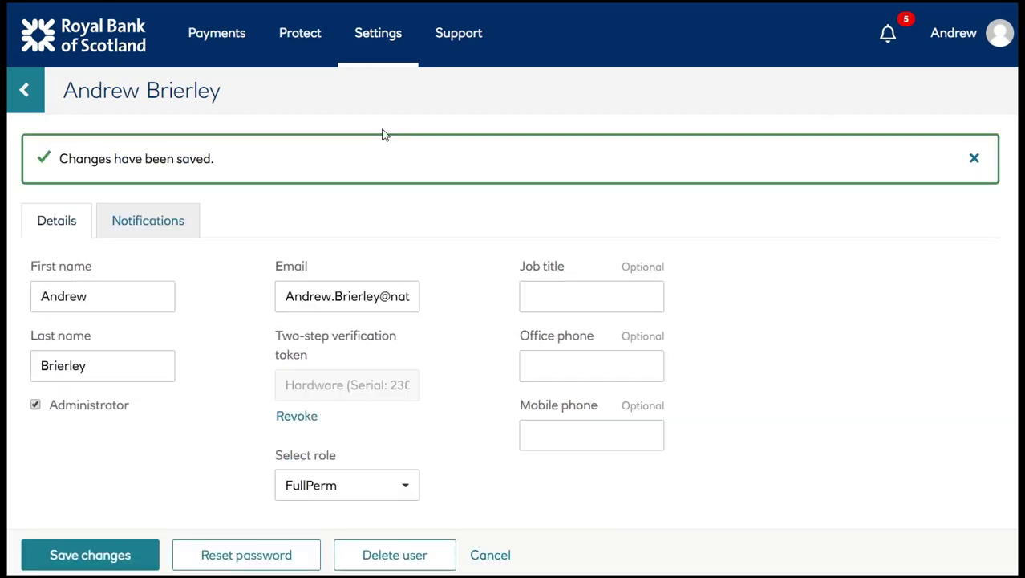
Step: In the Direct Debits profile's risk rules, set first-time account use to Disabled and duplicate account details to Error
mouse_move(378, 32)
click(390, 95)
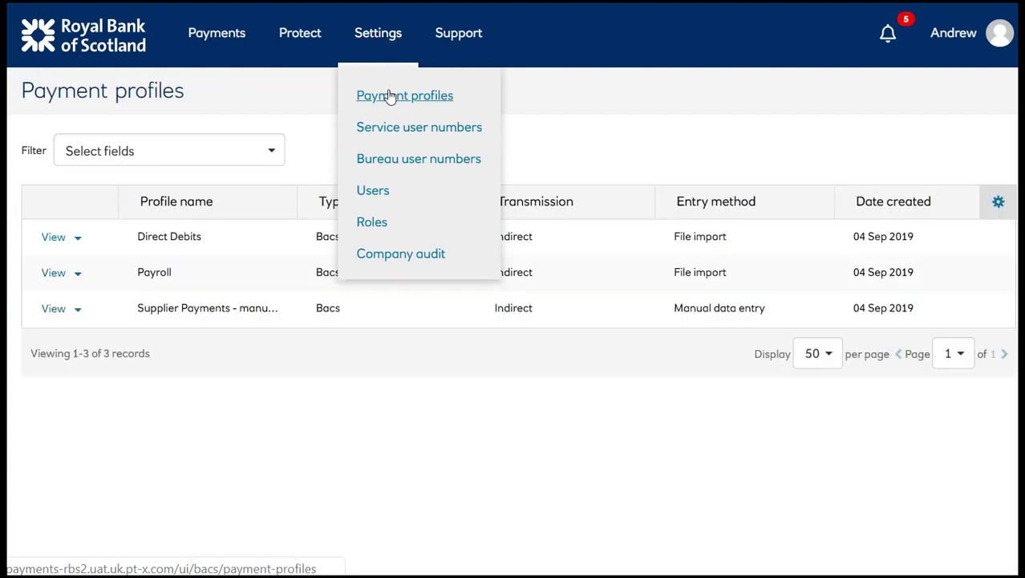
click(61, 233)
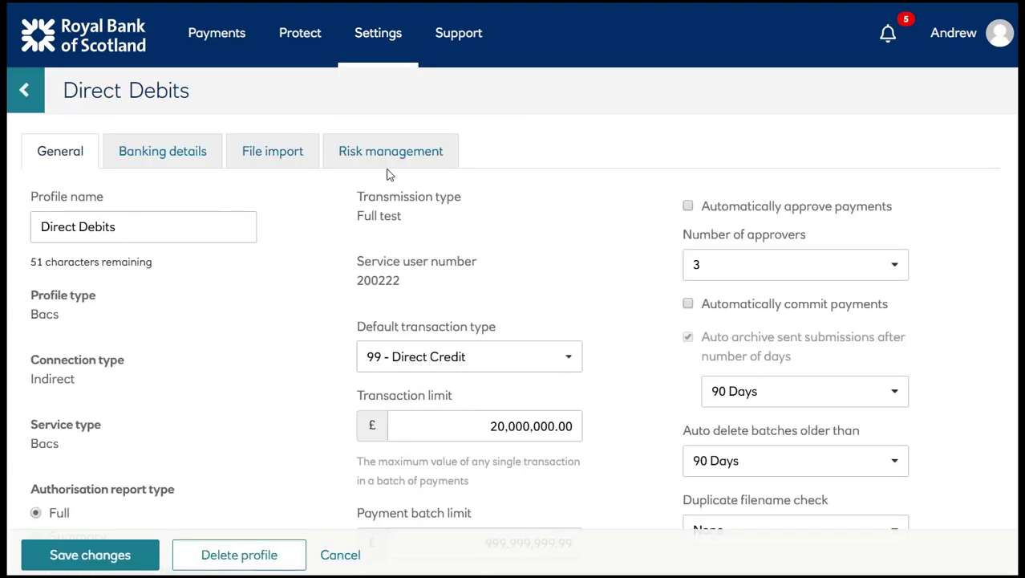
click(412, 157)
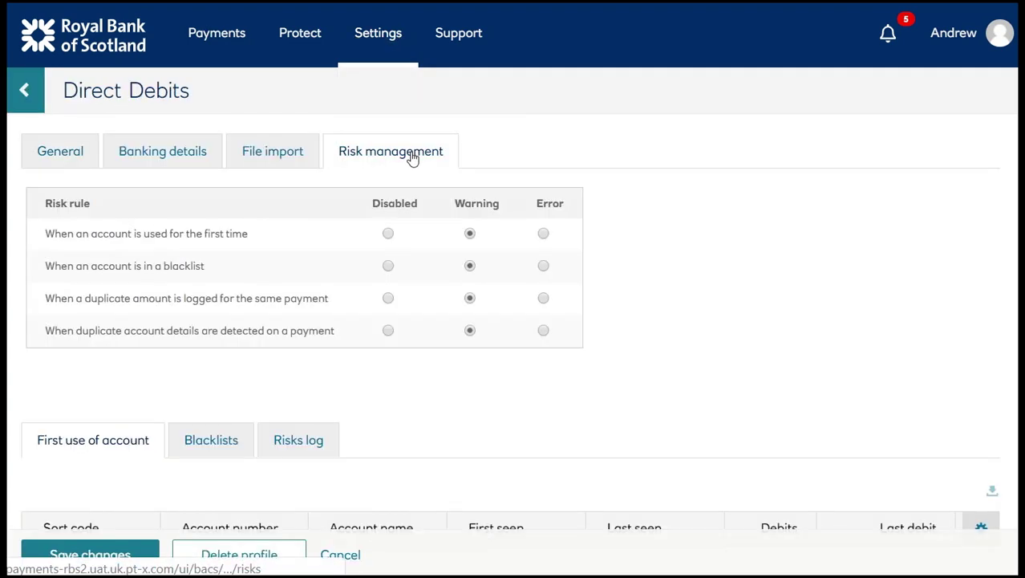
click(389, 233)
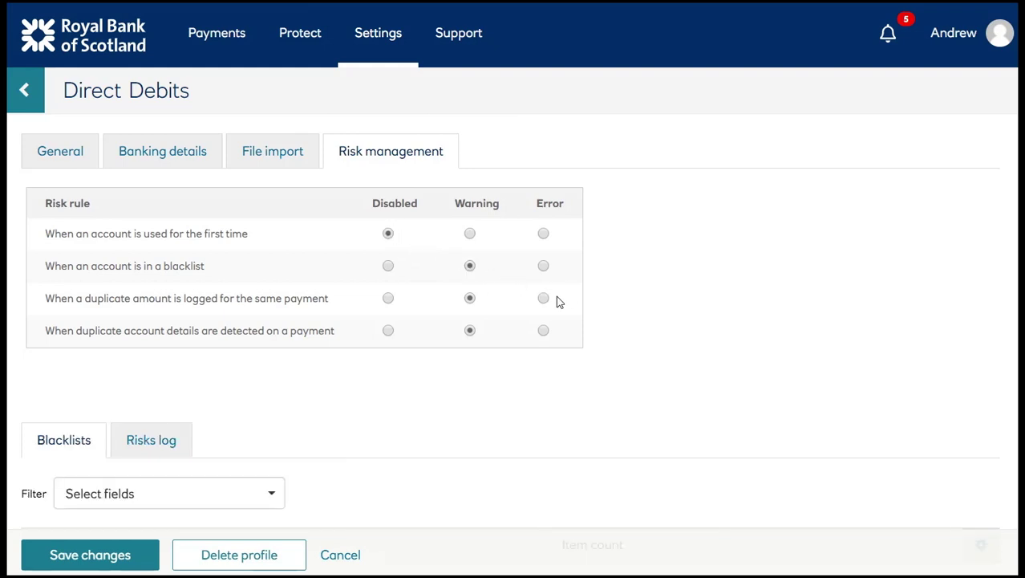
click(544, 330)
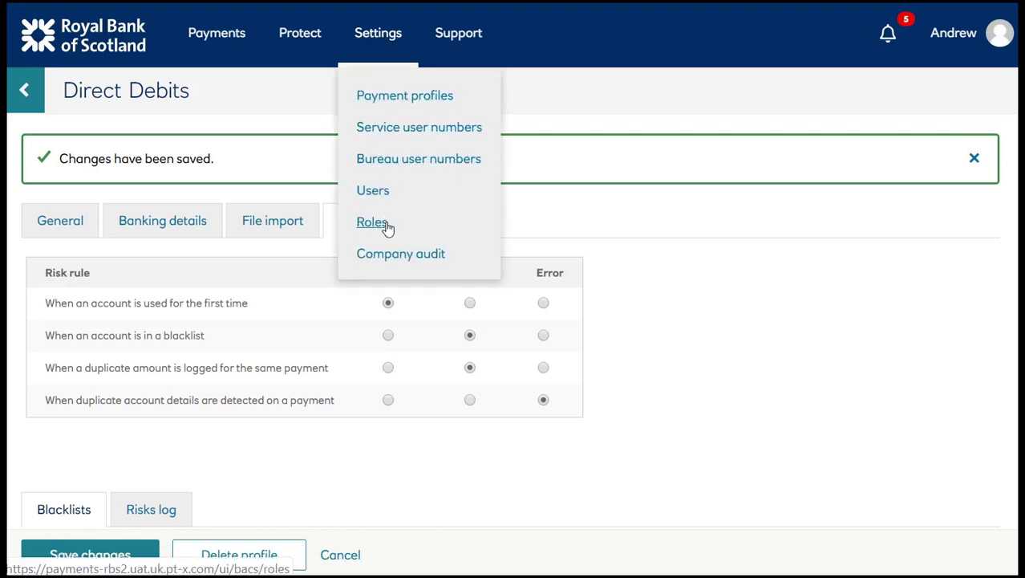
Step: View the company audit records
click(396, 253)
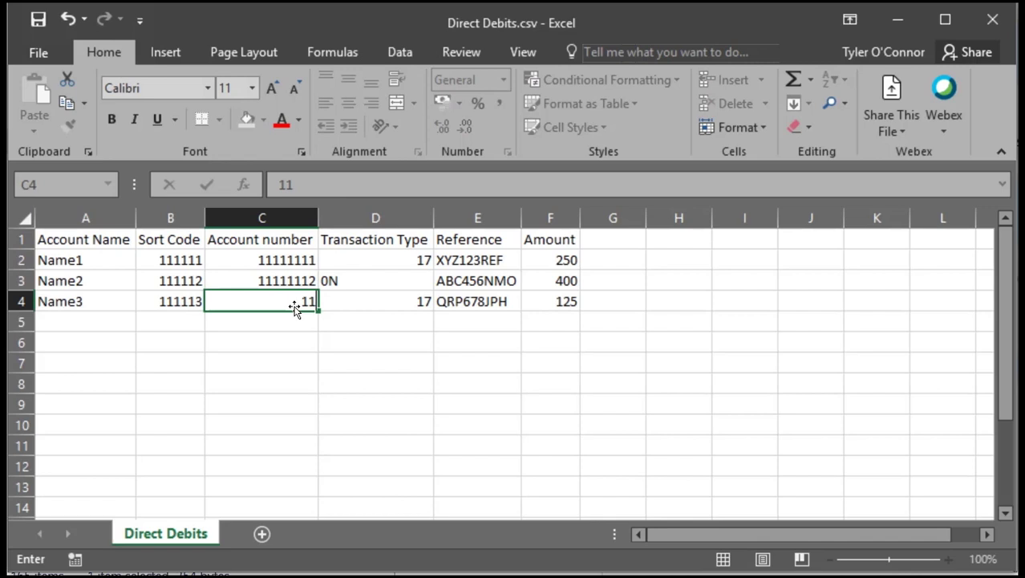
Step: Enter 11111113 as Name3's account number in cell C4
text(11111)
text(3)
click(568, 301)
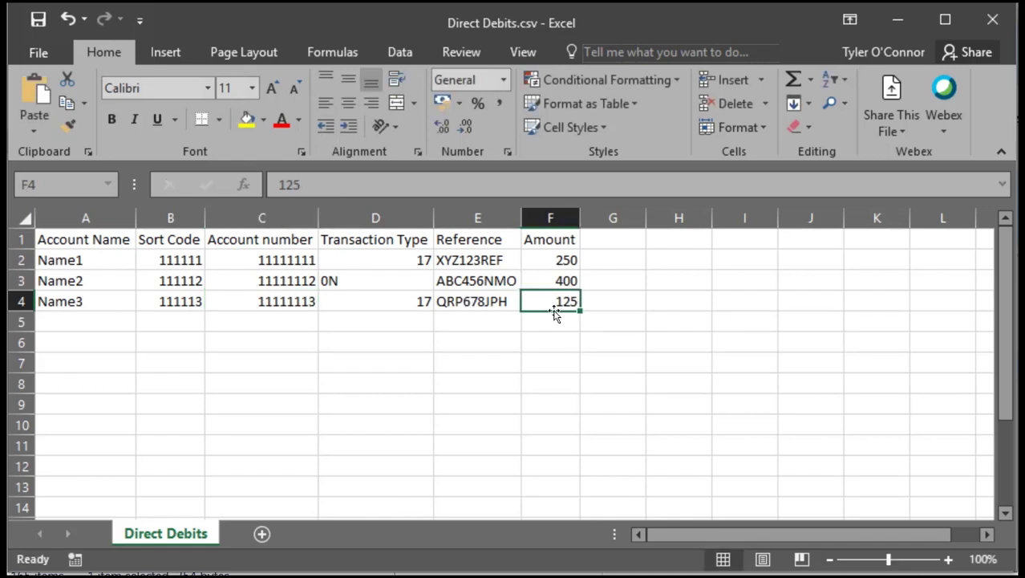